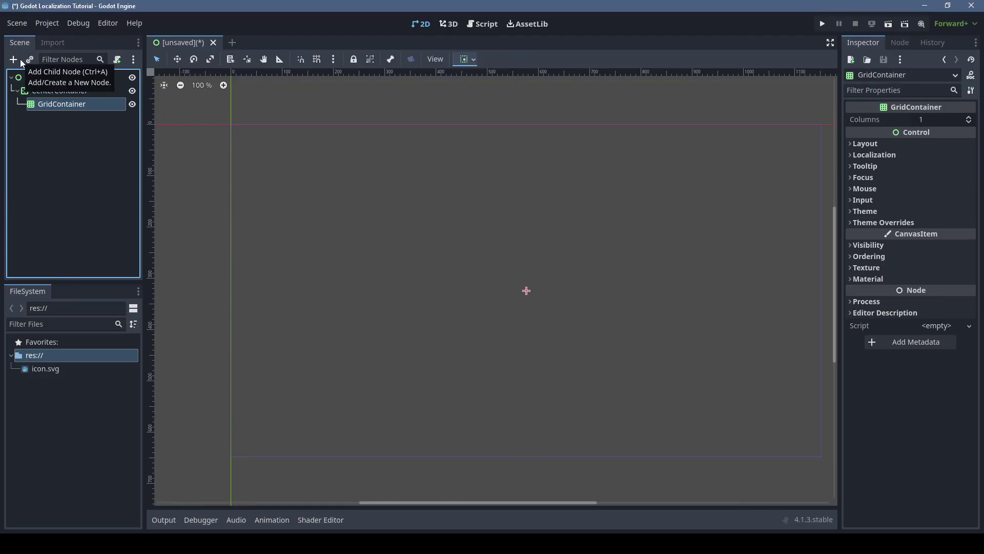
Add a Button node inside a GridContainer under the CenterContainer and set its text to MENU_BUTTON.
left_click(13, 59)
type("but")
key("Return")
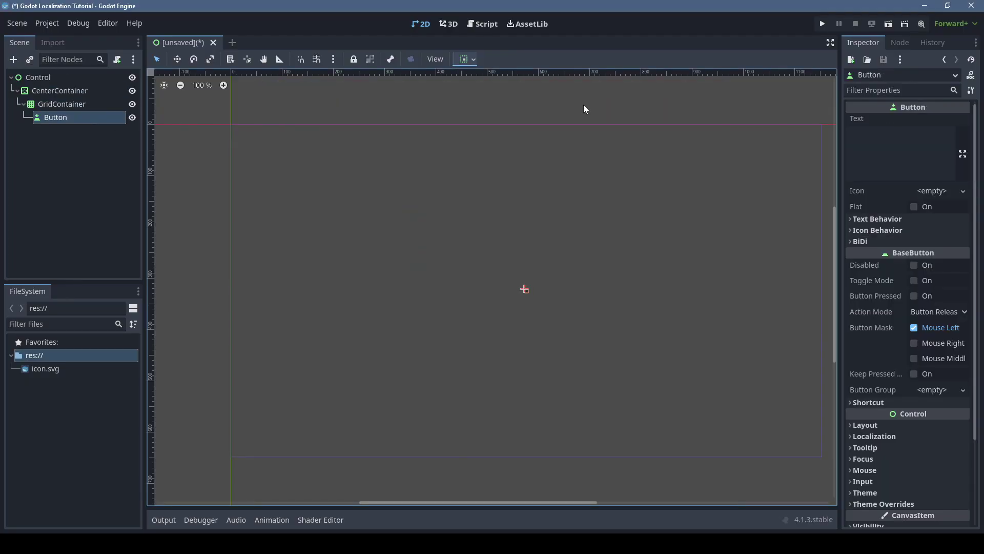
left_click(885, 137)
type("MENU_BUTTON")
Rename the root Control node to TestMenu and save the scene as test_menu.tscn.
double_click(46, 77)
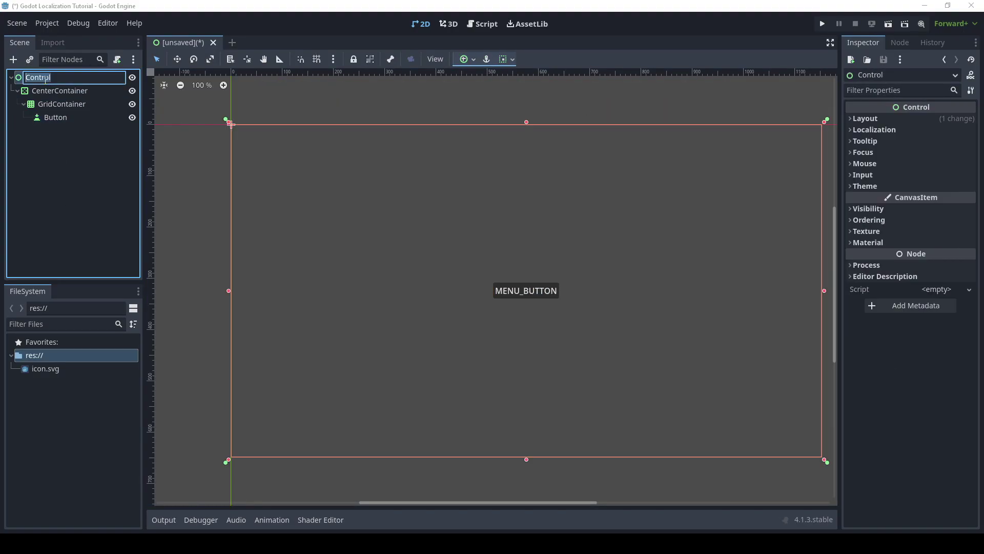
type("TestMenu")
key("Return")
key("ctrl+s")
left_click(398, 448)
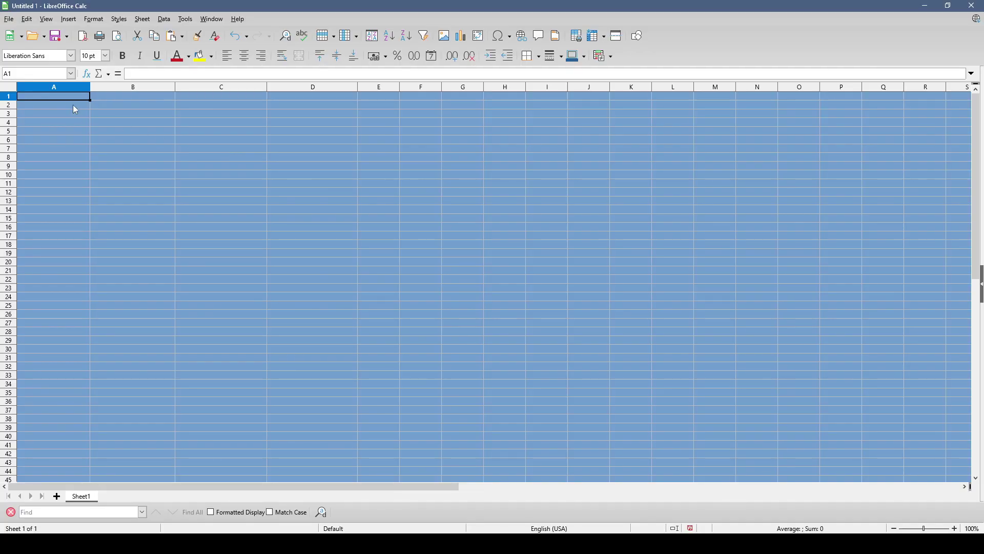
In a new LibreOffice Calc spreadsheet, enter the headers key, en and es in cells A1 to C1.
type("ke")
type("y")
left_click(106, 97)
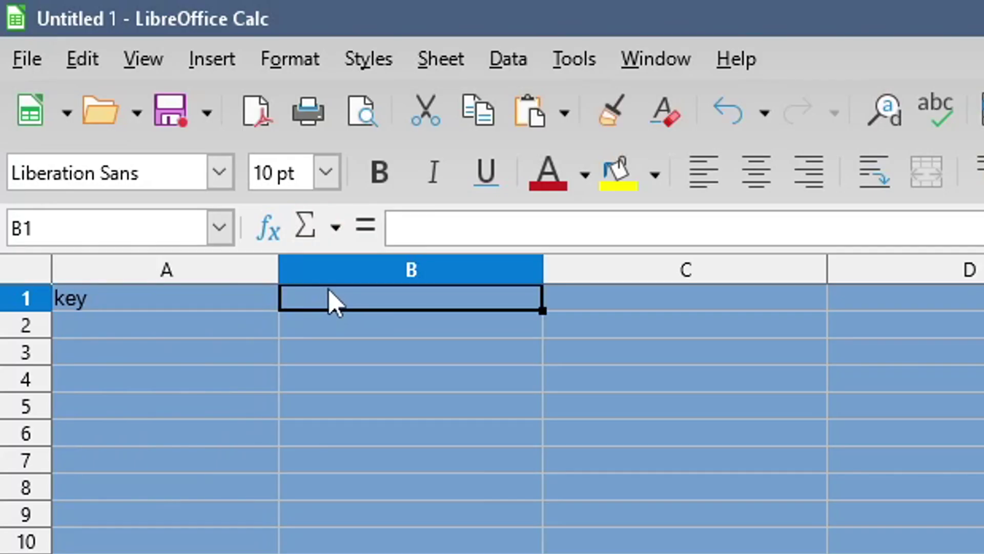
type("en")
key("Return")
left_click(208, 97)
type("es")
key("Return")
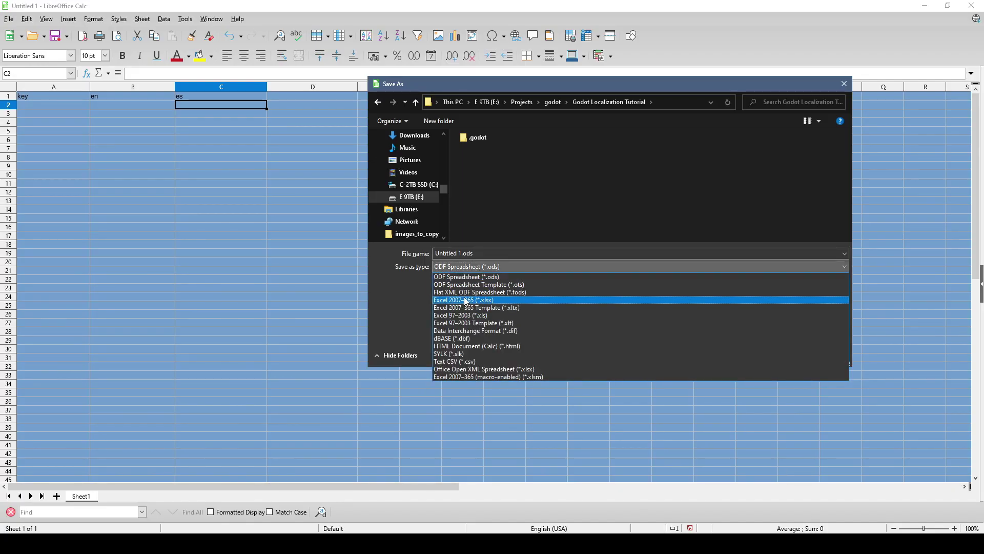
Save the spreadsheet as translations_tutorial in Excel 2007-365 format in the Godot Localization Tutorial folder.
left_click(466, 300)
type("translations_tutorial")
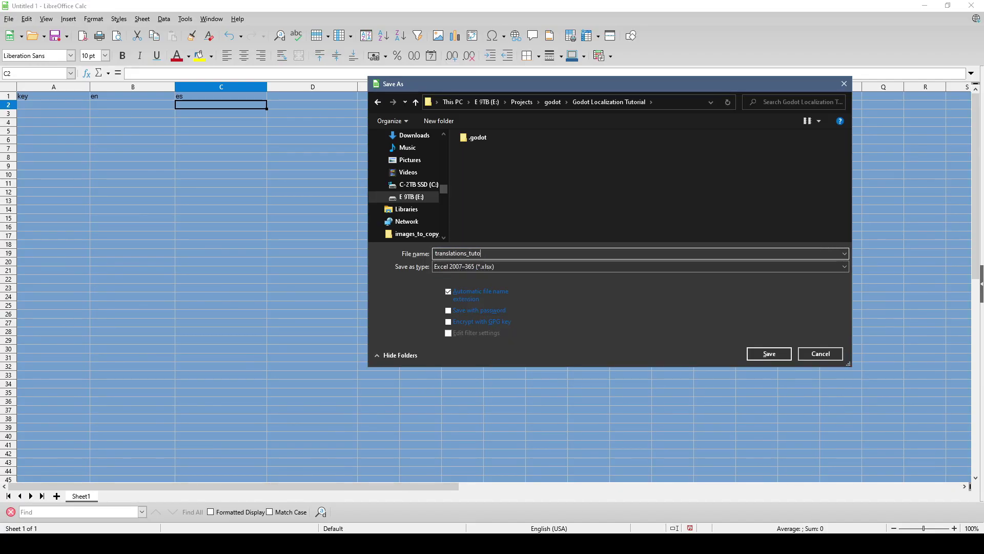
key("Return")
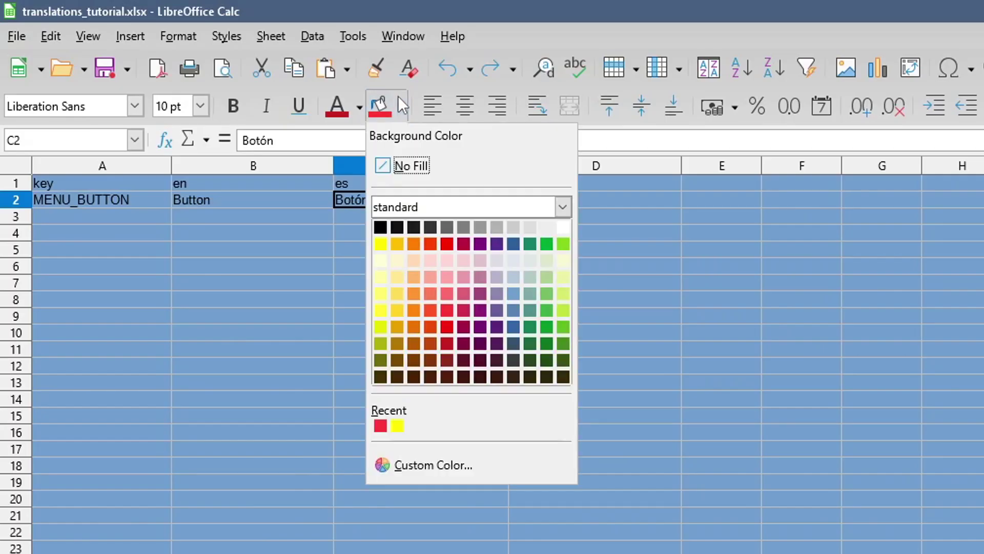
Fill the Botón cell C2 with red and attach the comment "Is this correct?" to it.
left_click(447, 244)
right_click(490, 198)
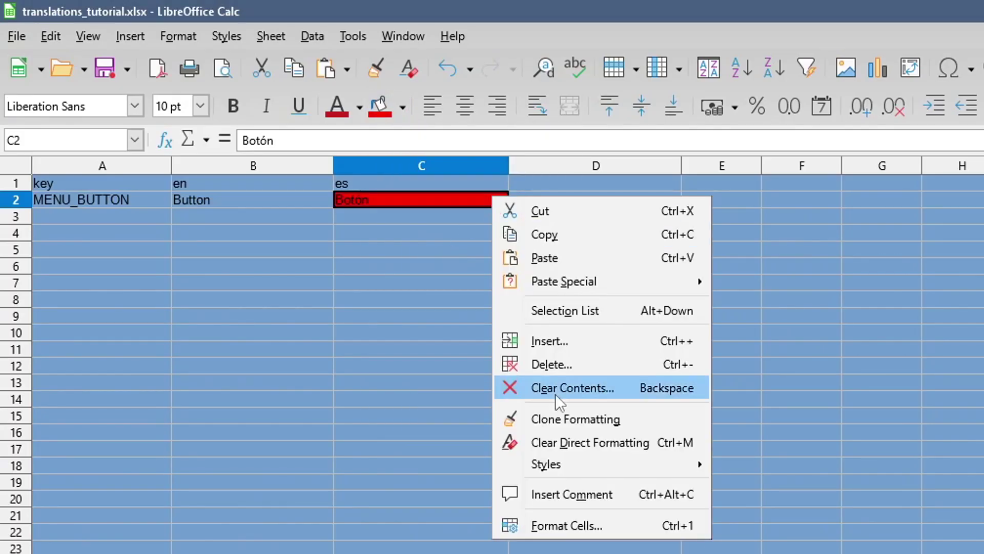
left_click(584, 491)
type("Is this correct?")
Save a CSV copy of the spreadsheet with Unicode (UTF-8) encoding and comma delimiters.
left_click(17, 36)
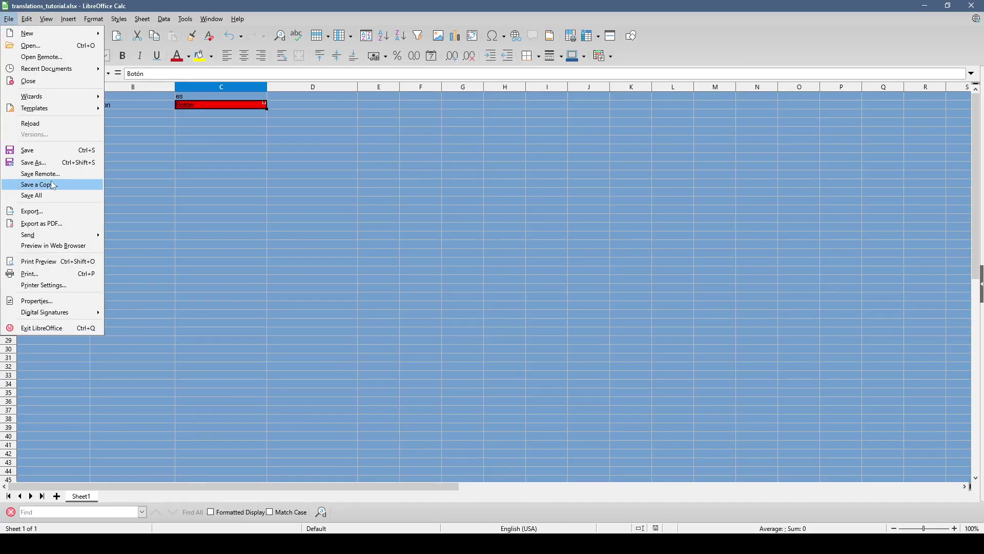
left_click(21, 182)
left_click(538, 267)
left_click(490, 362)
left_click(769, 354)
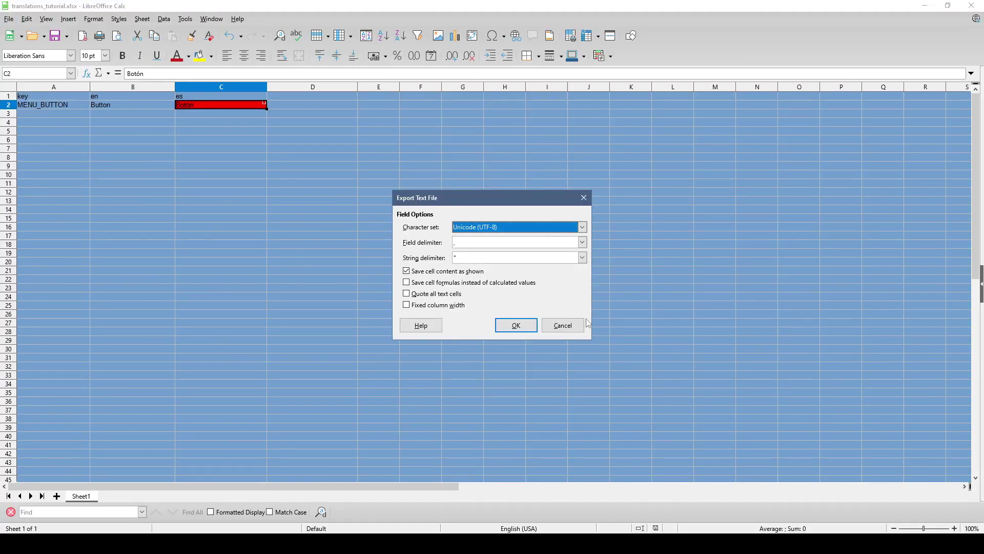
left_click(516, 326)
Switch to Godot, widen the file list and select the translations_tutorial.en.translation file.
left_click(535, 543)
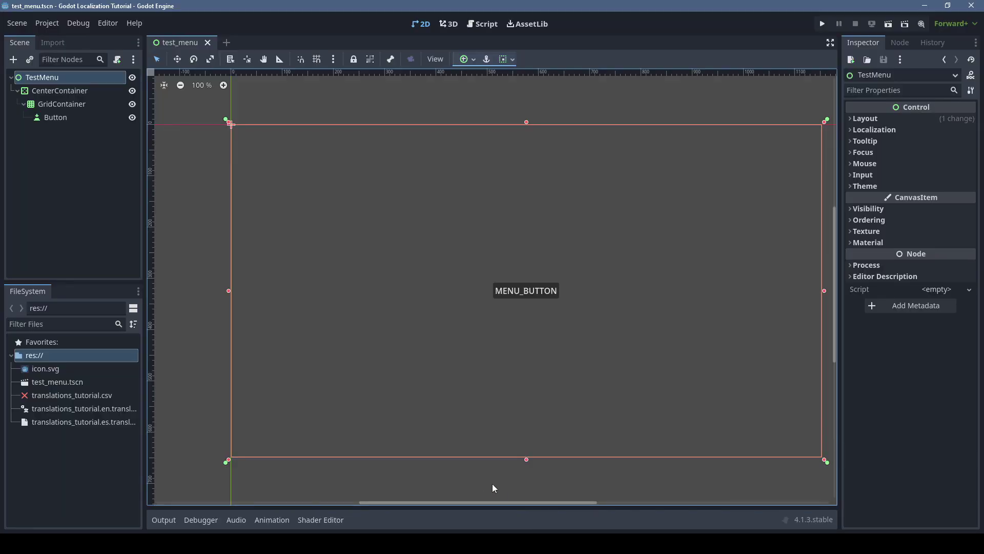
left_click_drag(145, 410, 209, 411)
left_click(134, 409)
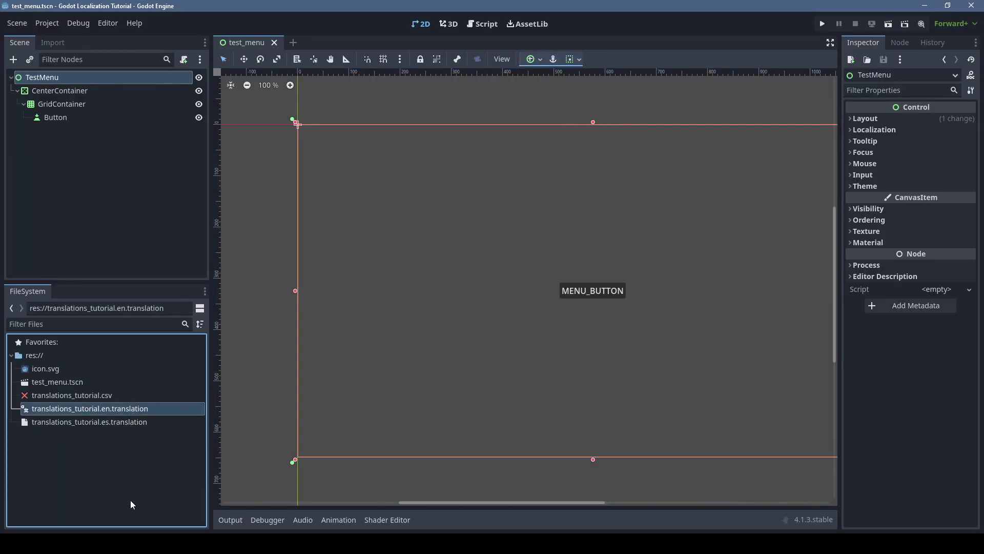
Set the import type of translations_tutorial.csv to Keep File (No Import) and reimport it.
left_click(78, 395)
left_click(53, 43)
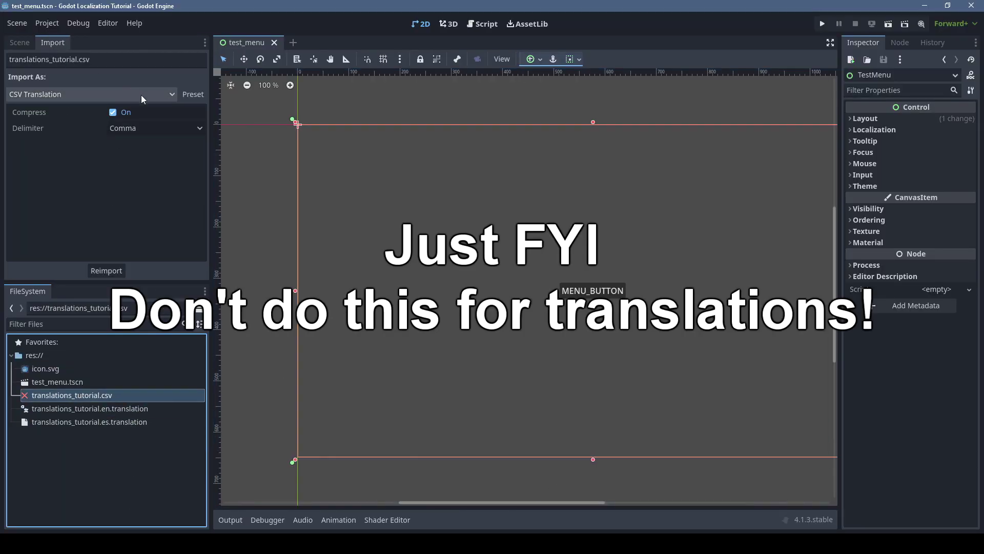
left_click(141, 94)
left_click(76, 128)
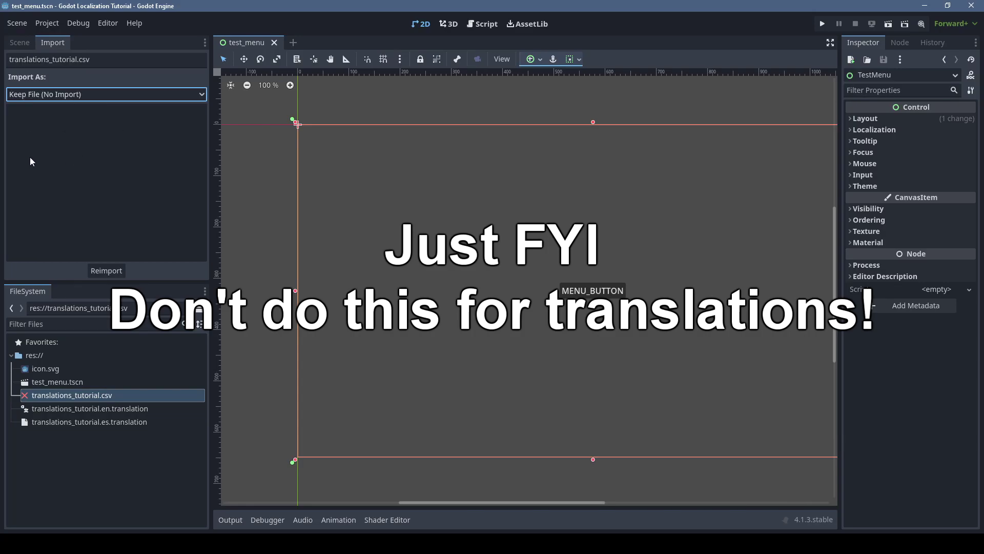
left_click(108, 265)
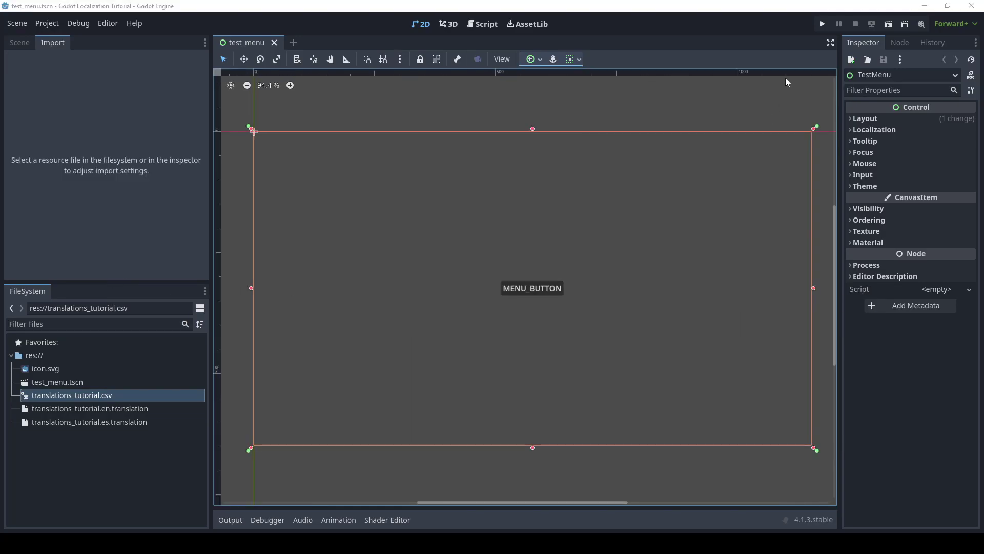
Run the project with test_menu.tscn as the main scene, test the button and close the game window.
left_click(822, 24)
left_click(550, 296)
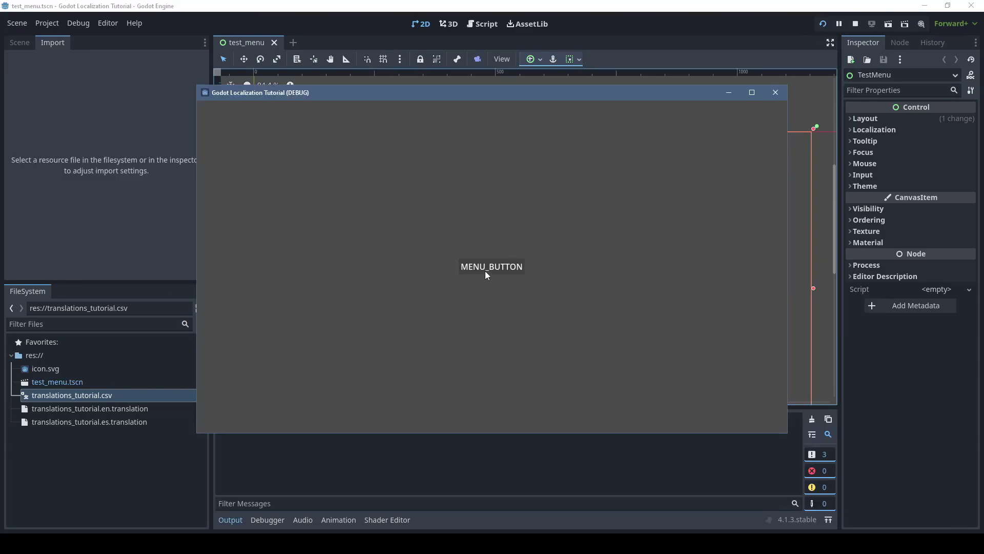
left_click(487, 268)
left_click(776, 92)
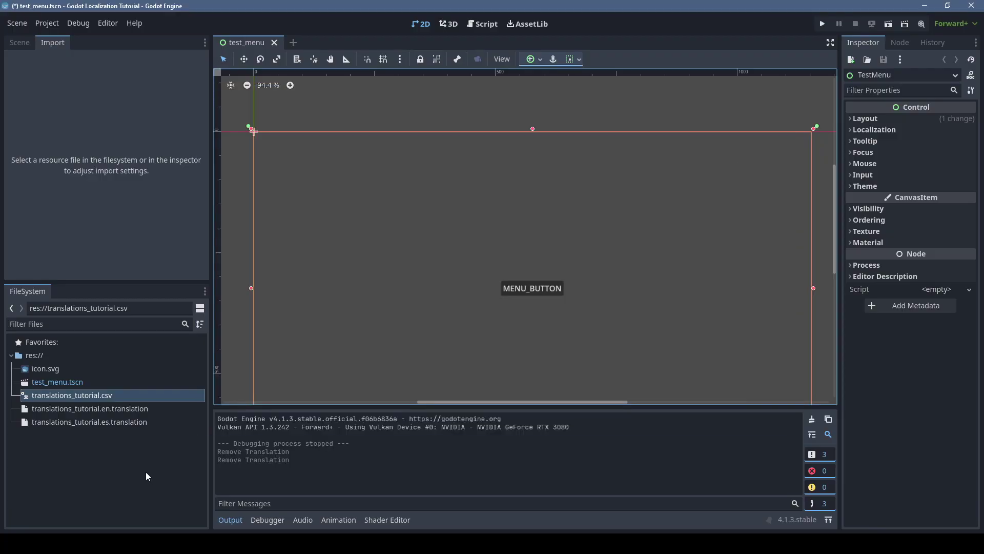
Add translations_tutorial.en.translation and translations_tutorial.es.translation to the project's localization settings, and run the project.
left_click(46, 23)
left_click(62, 38)
left_click(388, 106)
left_click(695, 146)
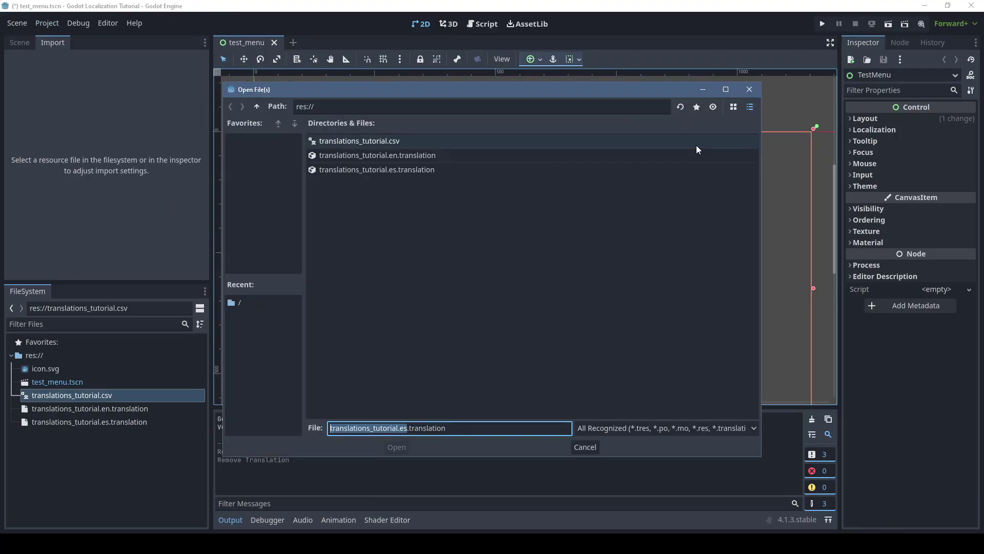
left_click(461, 155)
left_click(430, 170, "shift")
left_click(400, 447)
left_click(468, 442)
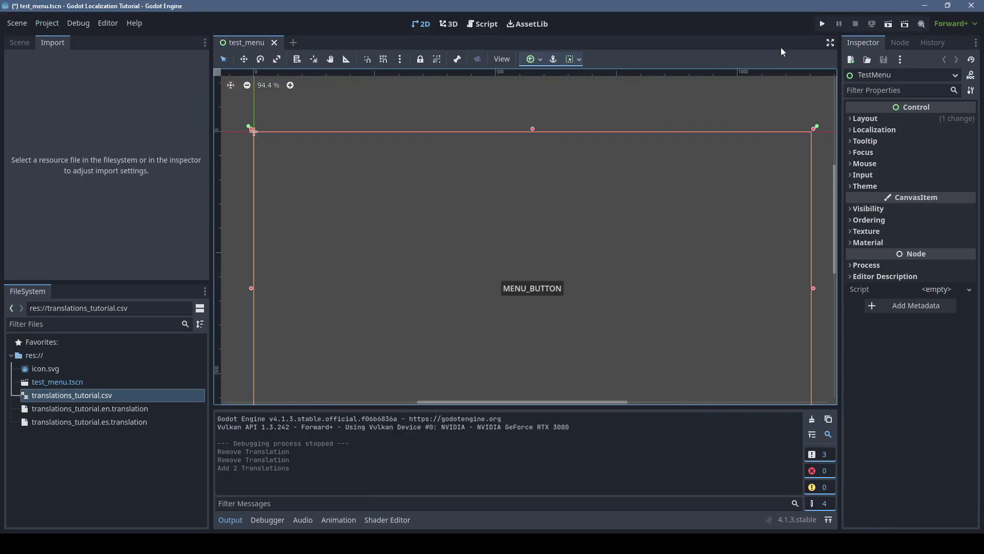
key("F5")
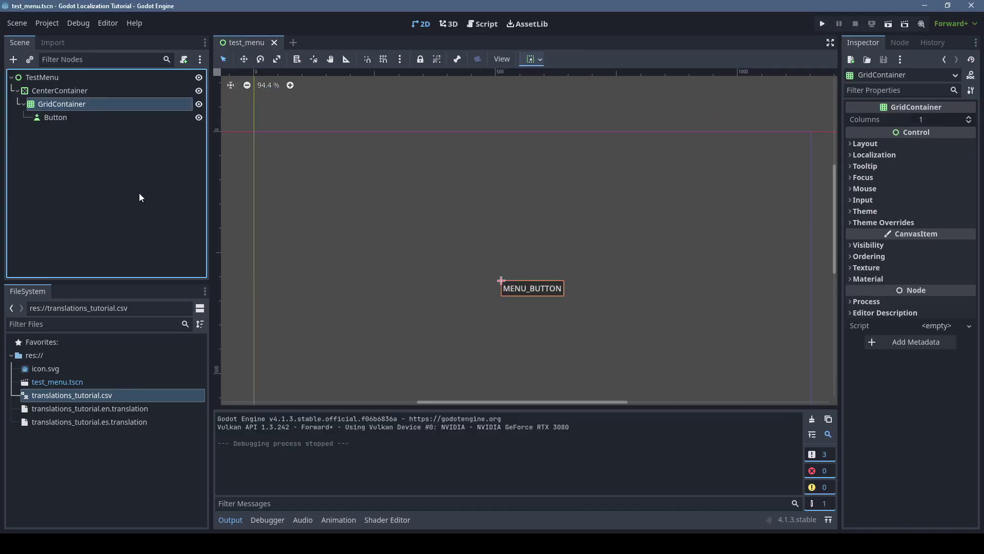
Add a Label node under the GridContainer with the text "<Dynamic text goes here>".
left_click(13, 59)
type("label")
key("Return")
left_click(879, 151)
type("<Dynamic text goes here>")
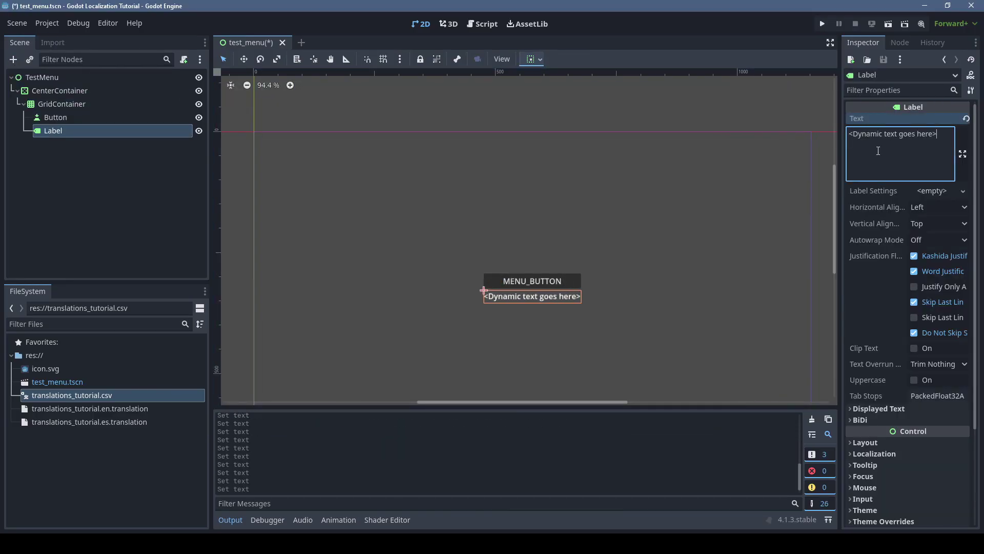
Attach the script test_menu.gd to TestMenu and connect the Button's pressed signal to _on_button_pressed.
left_click(450, 354)
left_click(420, 24)
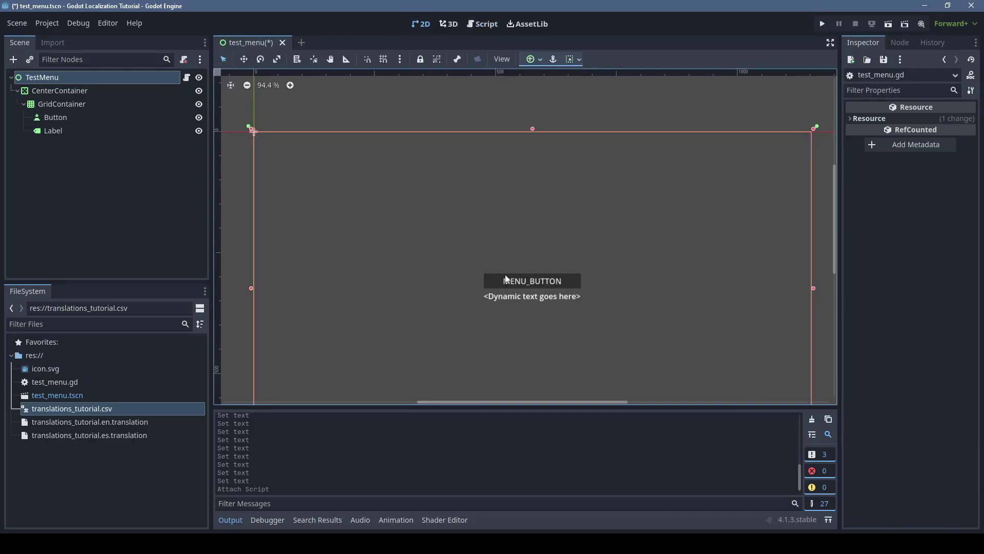
left_click(505, 281)
left_click(895, 42)
left_click(884, 133)
left_click(956, 517)
left_click(463, 396)
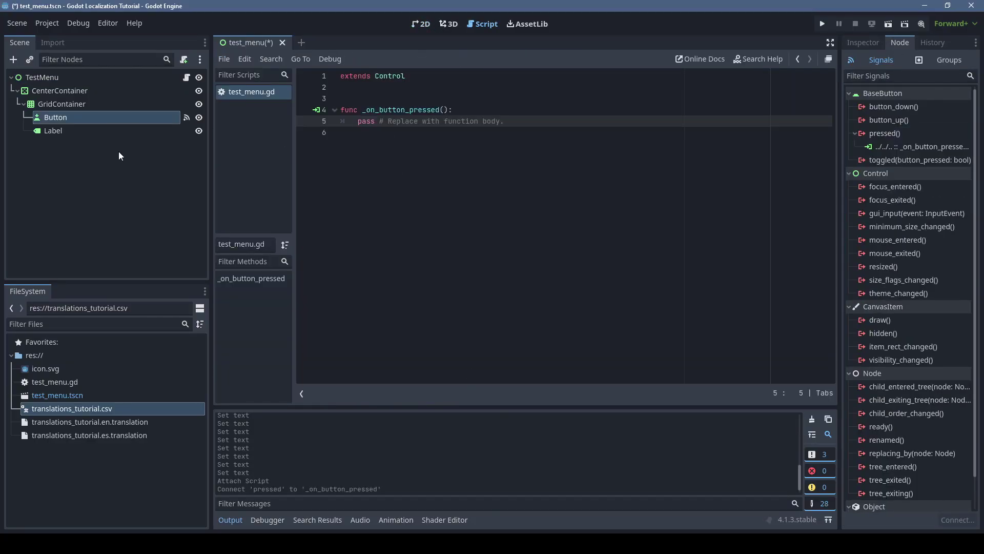
Replace the body of _on_button_pressed with code setting the Label's text to tr("DYNAMIC_EXAMPLE").
left_click_drag(53, 131, 359, 122)
key("shift+End")
type(".text = tr(\"")
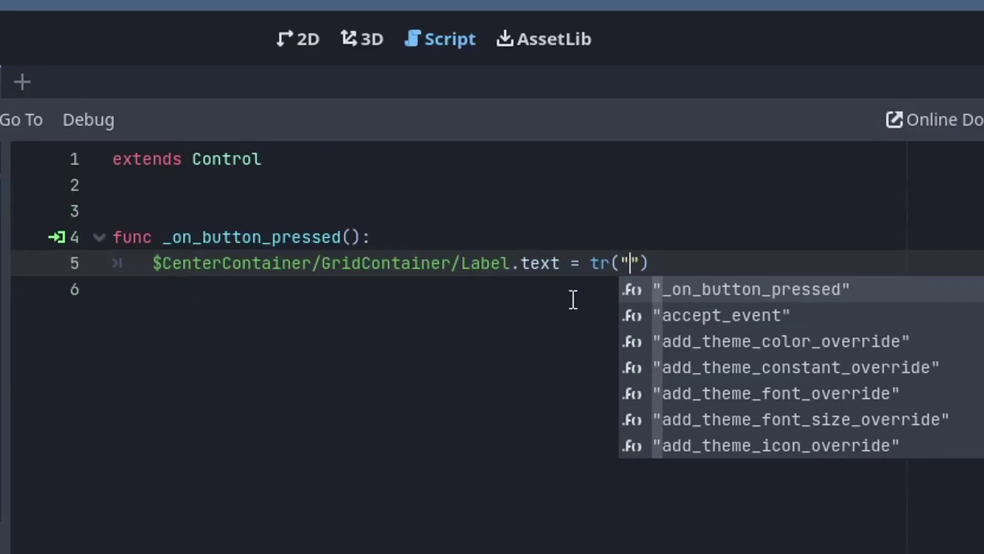
type("DYNAMIC_EXAMPLE")
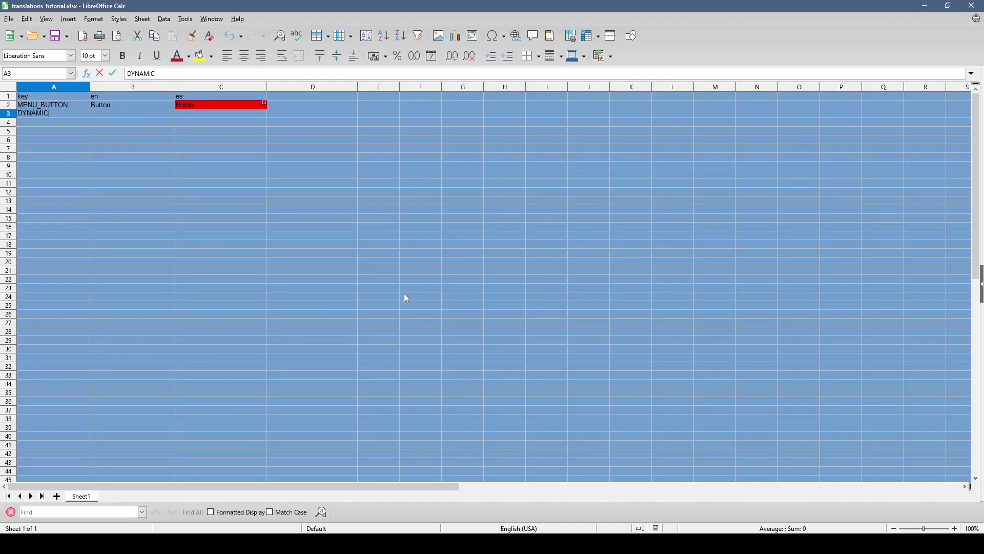
In the Calc spreadsheet, translate DYNAMIC_EXAMPLE as "Hello!" and "¡Hola!", and test the button in the running Godot project.
key("Tab")
type("Hello!")
key("Tab")
type("¡Hola!")
key("Return")
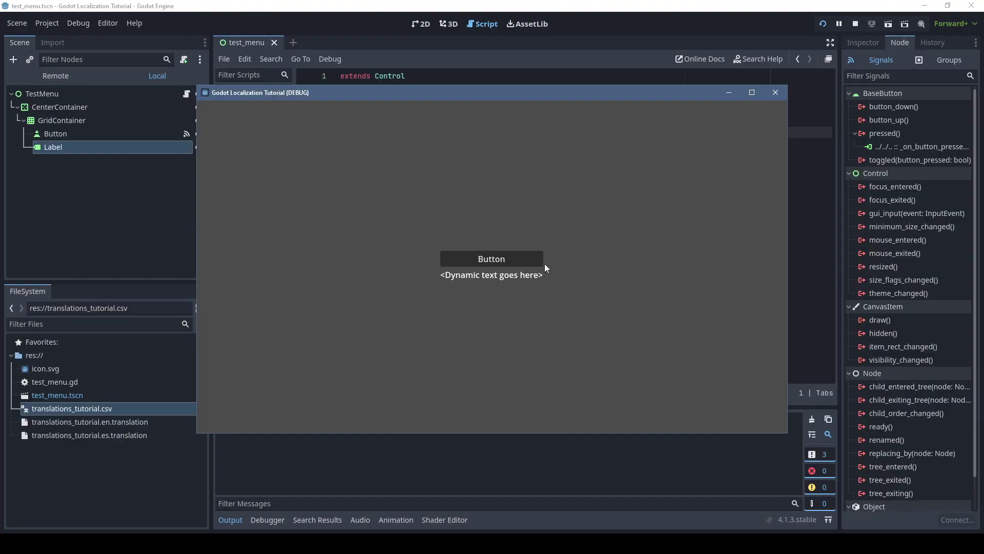
left_click(536, 260)
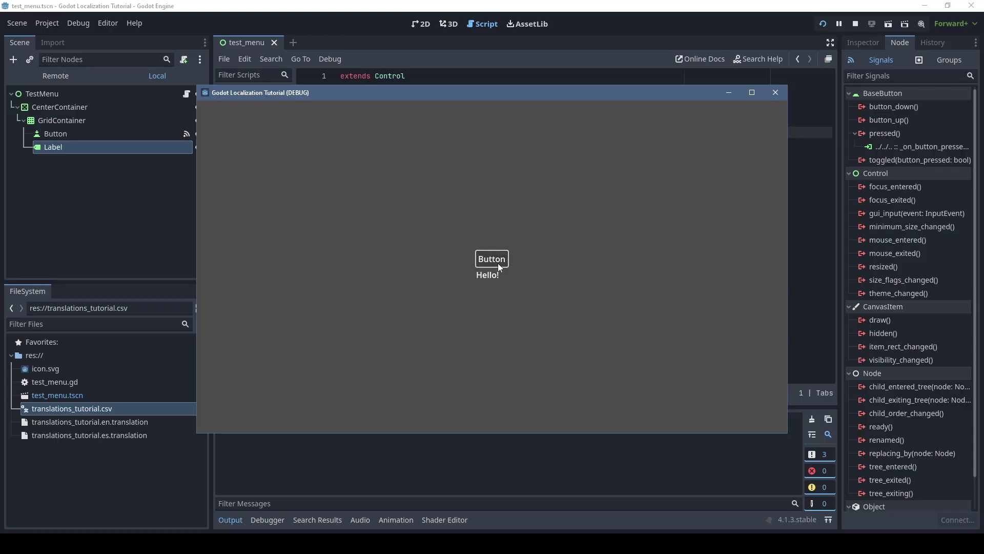
Add a _ready function to test_menu.gd that calls TranslationServer.set_locale("es"), and run the project.
key("Return")
key("Return")
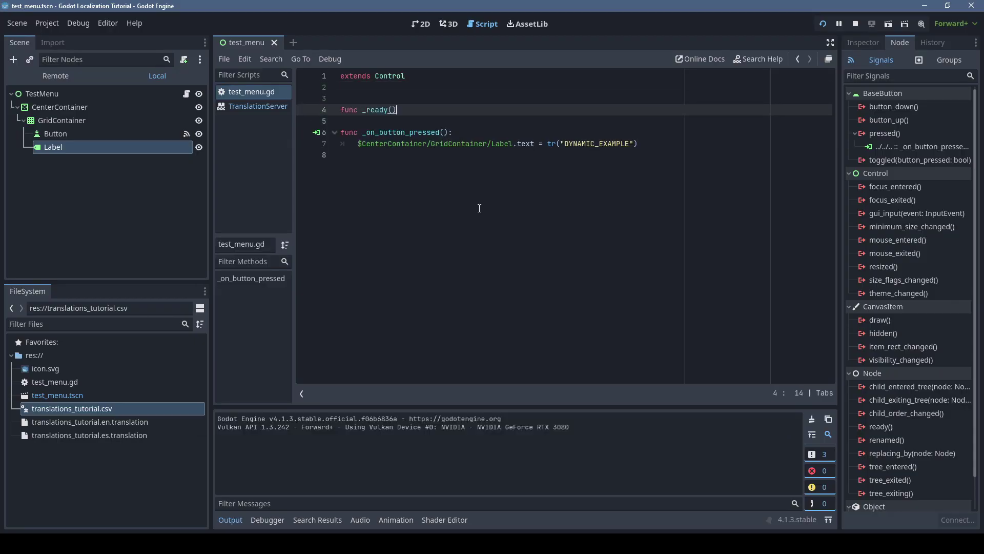
type(":")
key("Return")
type("TranslationServer.set_locale(\"es")
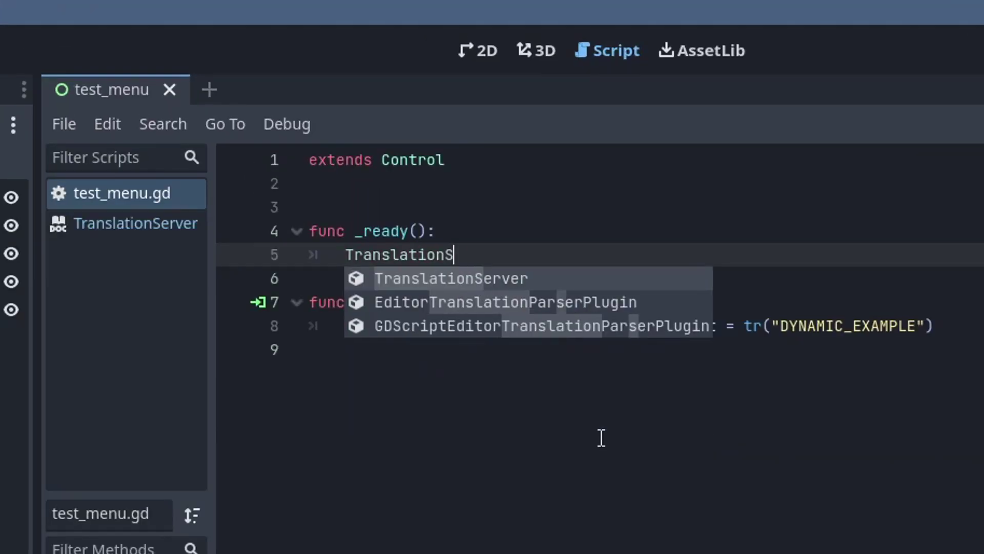
key("F5")
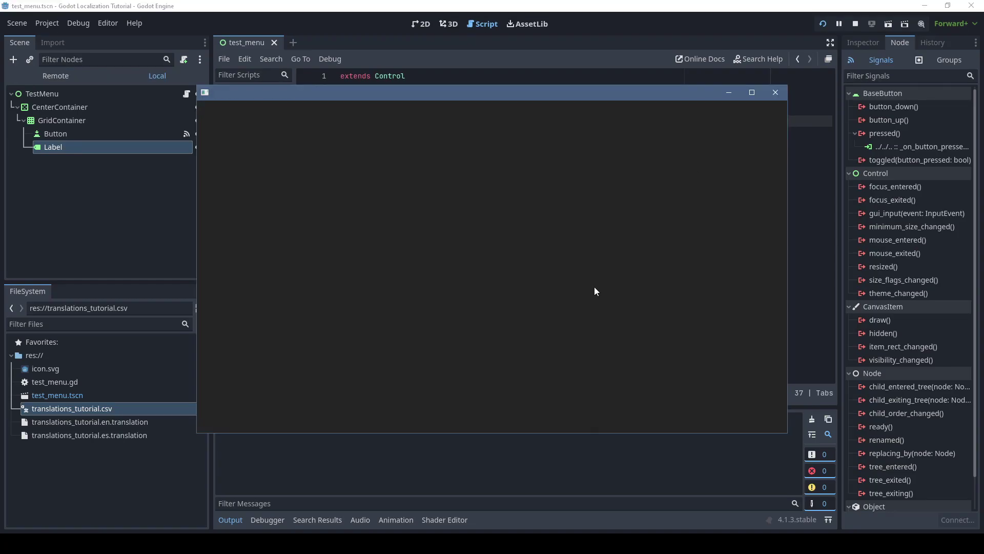
In the Calc spreadsheet, add FORMAT_TEXT_EXAMPLE with "The wizard wore a {adjective} {item}." and "El mago llevaba una {item} {adjective}.".
type("RMAT_TEXT_EXAMPLE")
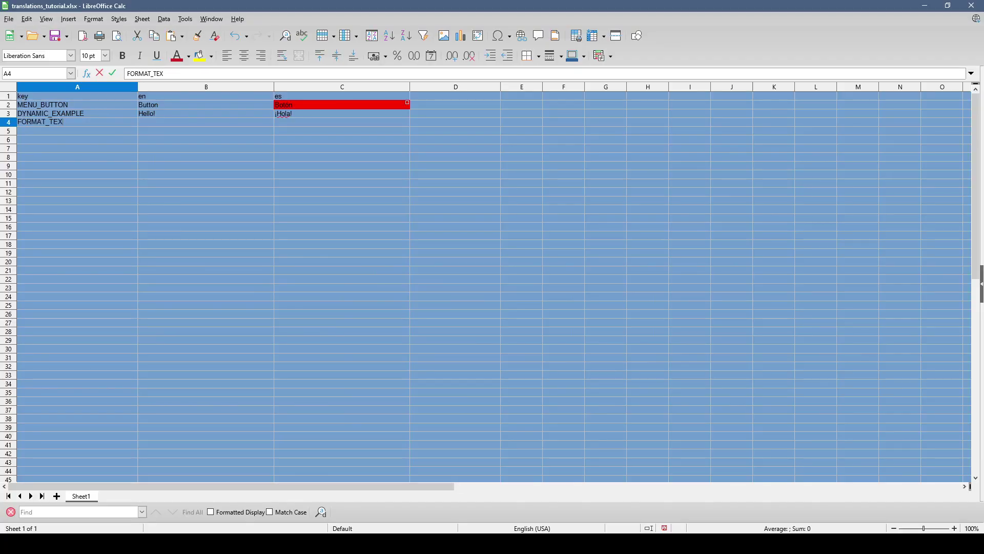
key("Tab")
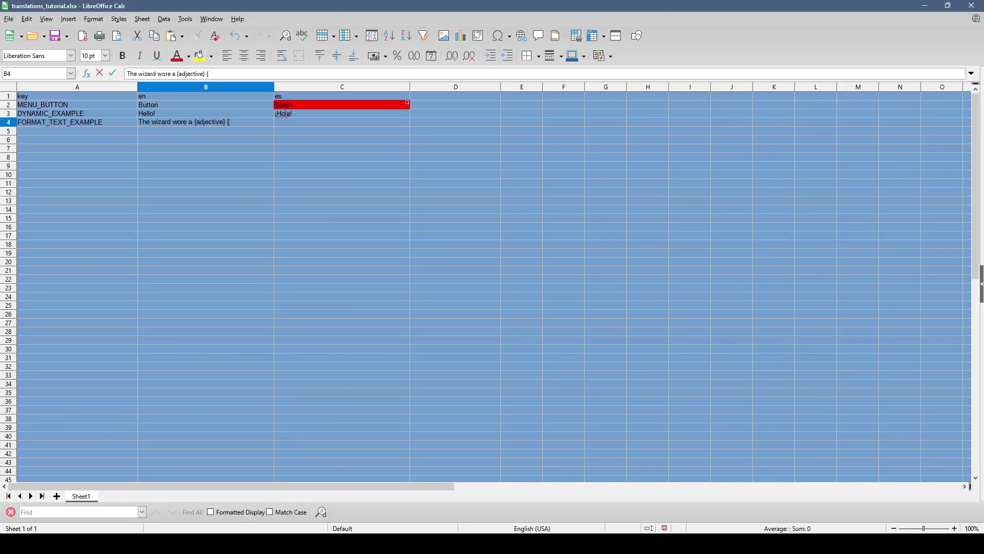
key("Tab")
type("El mago llevaba una")
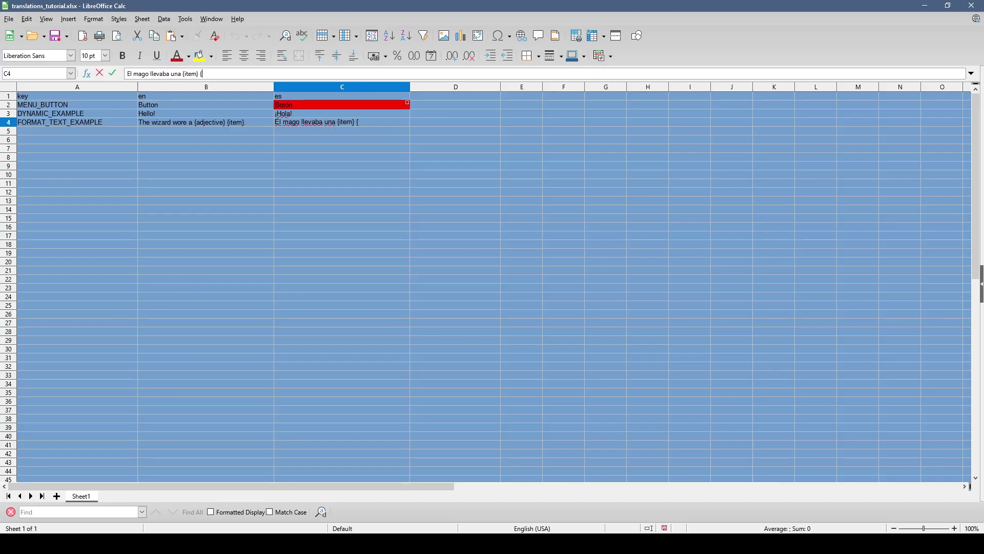
key("Return")
Add the key ADJECTIVE_RED in row 5 with the translations "red" and "roja".
type("ADJECTIVE_RED")
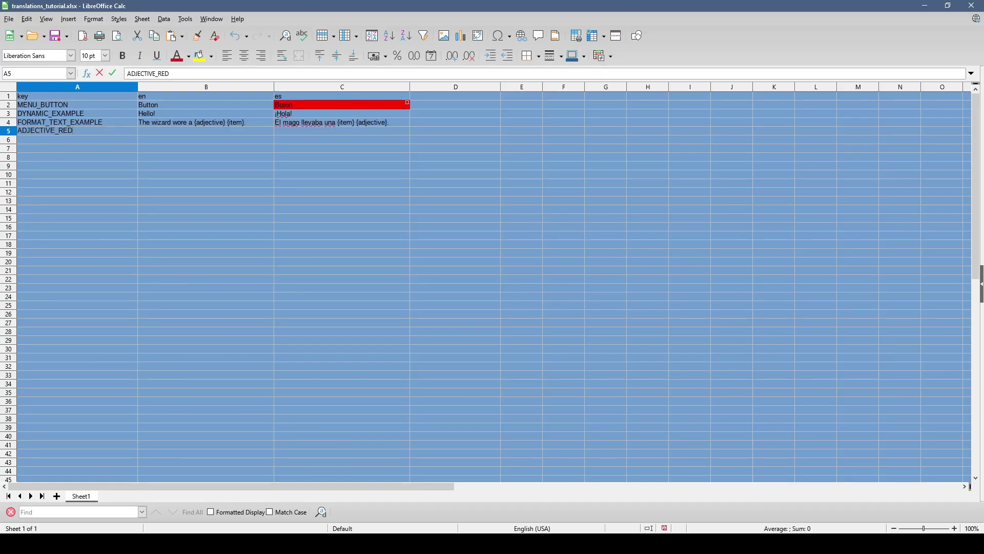
key("Tab")
type("red")
key("Tab")
Add the key ITEM_CLOAK in row 6 with the translations "cloak" and "capa".
key("Tab")
key("Return")
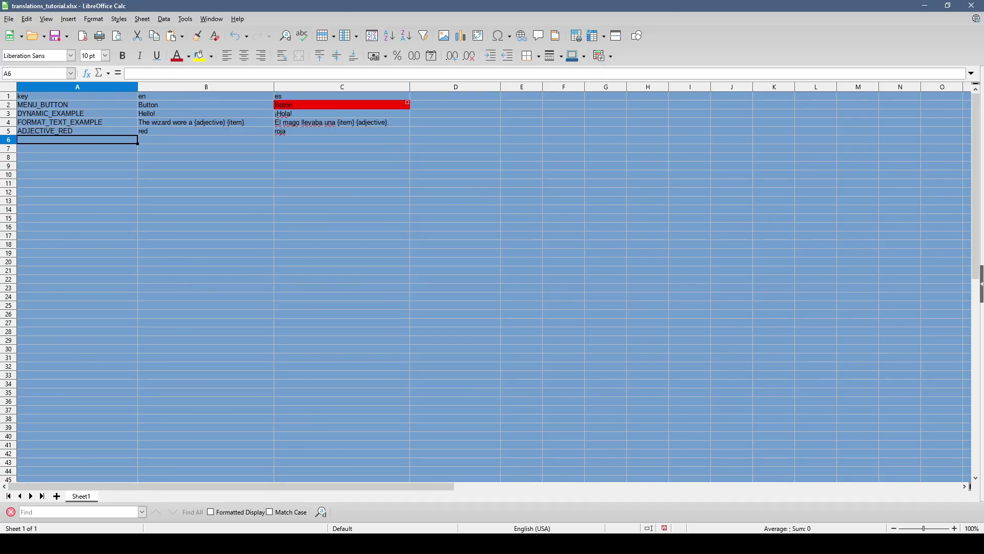
type("ITEM_CLOAK")
key("Tab")
type("cloak")
key("Tab")
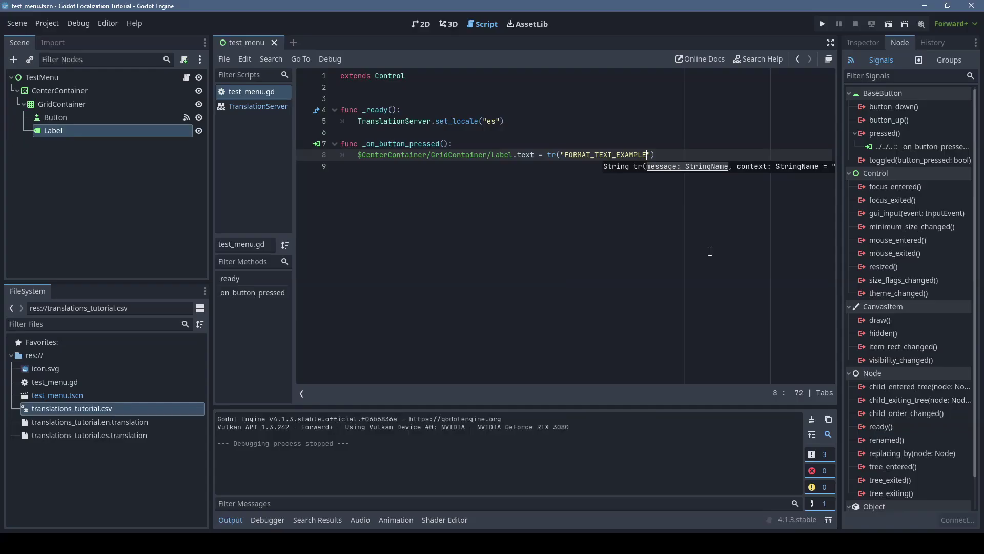
In Godot's test_menu.gd, append .format({"adjective" : tr("ADJECTIVE_RED"), "item" : tr("ITEM_CLOAK")}) to tr("FORMAT_TEXT_EXAMPLE"), and test the button in the running project.
type(".format(")
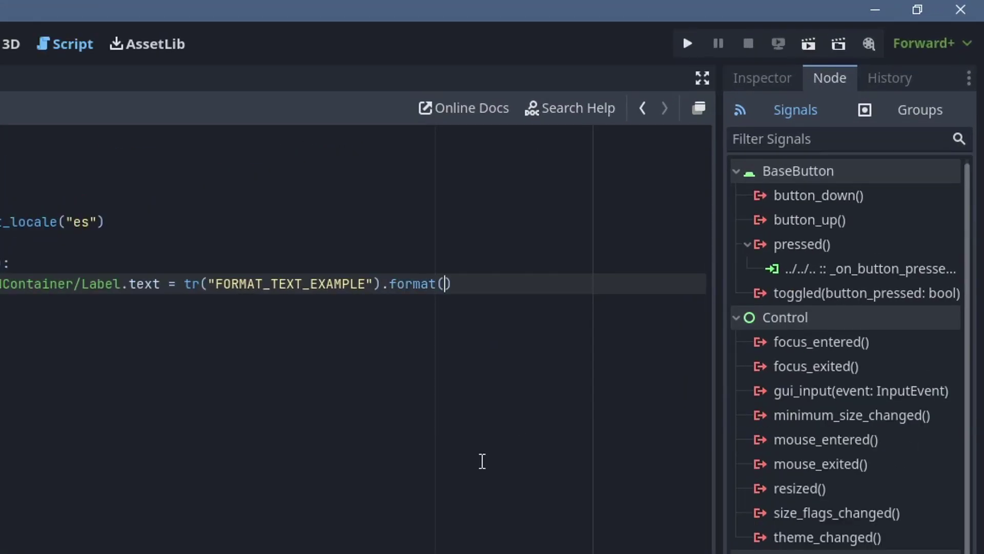
type("{\"adjective\" :")
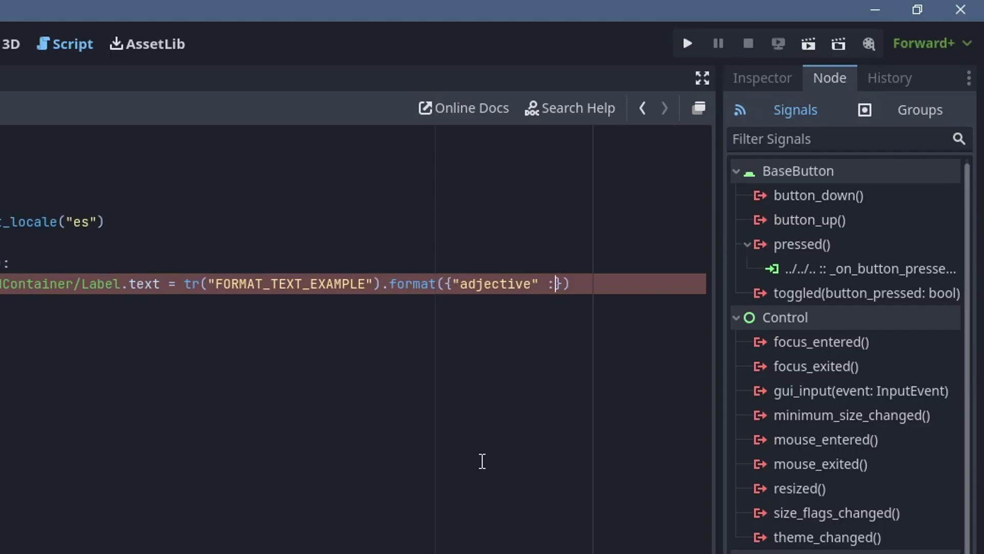
type(" tr(\"ADJECTIVE_RED\"),")
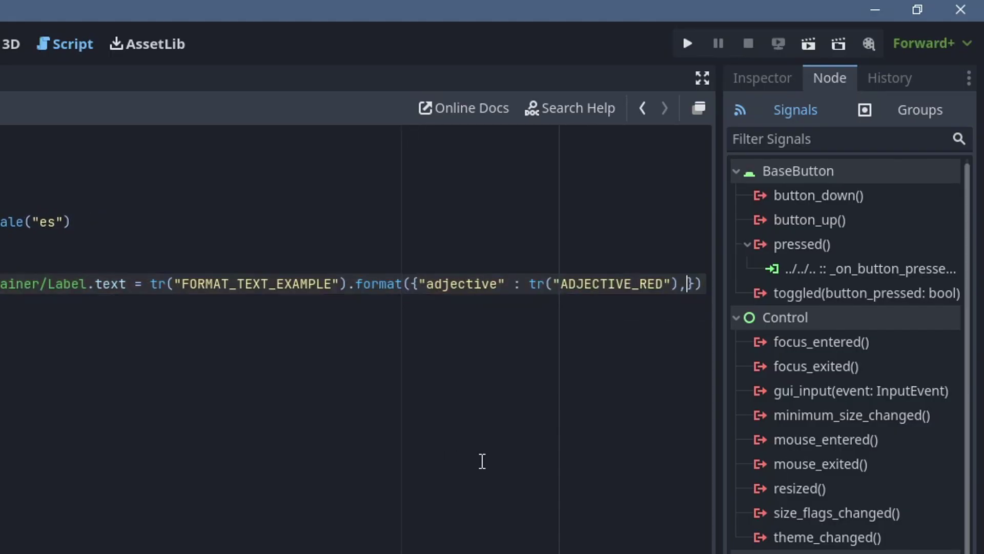
type(" \"item\" : tr(\"ITEM_CL")
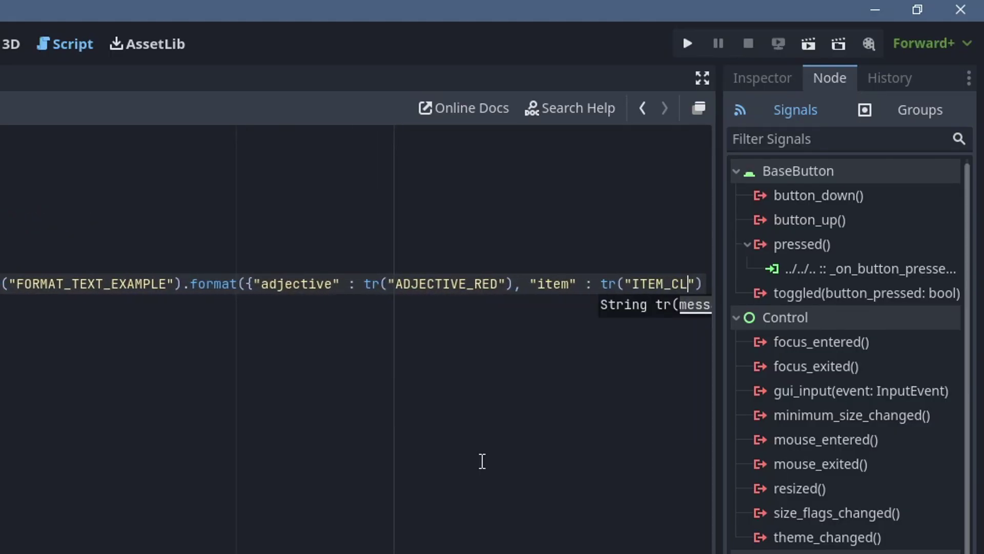
type("OAK\")})")
key("F5")
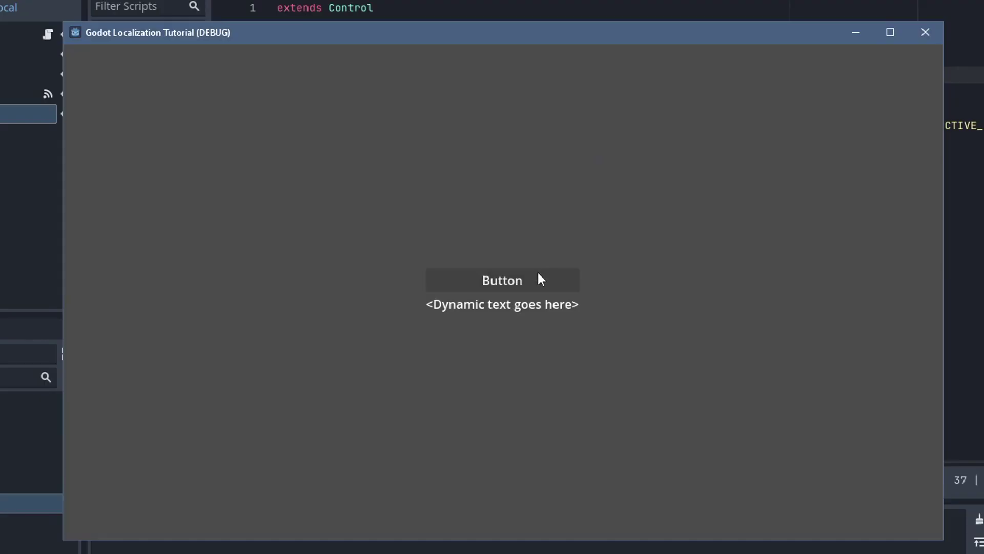
left_click(538, 279)
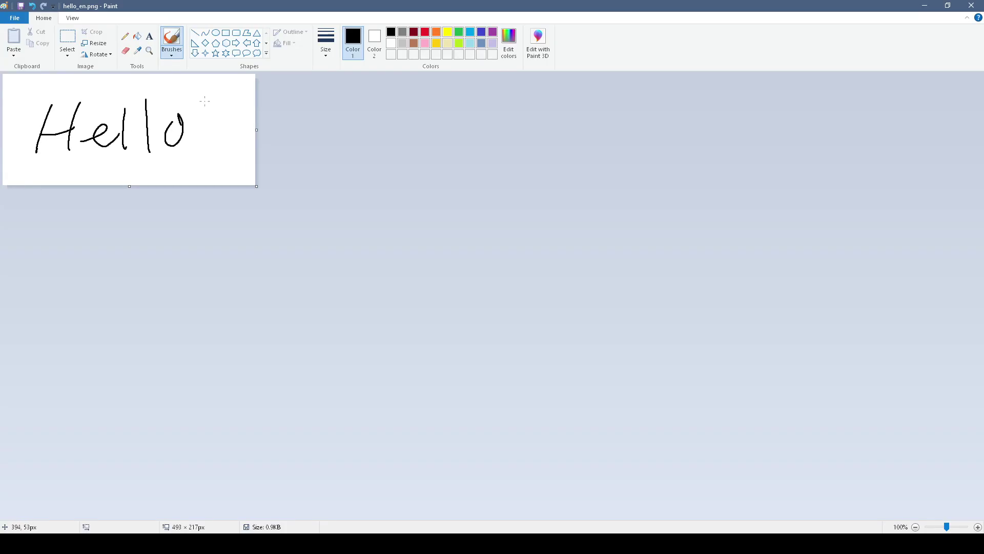
In Paint, handwrite "¡Hola!" in black brush strokes on the white canvas and save the image.
left_click_drag(49, 115, 37, 148)
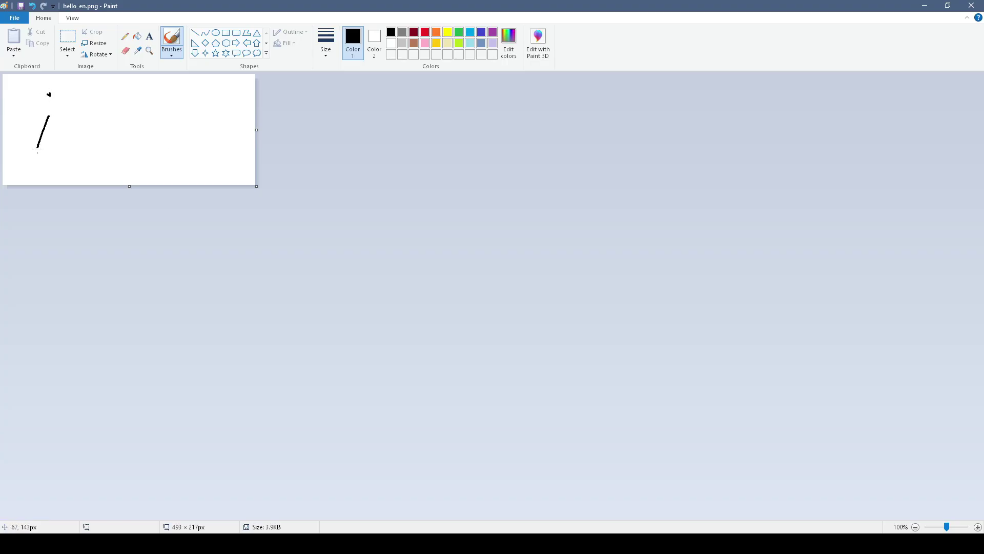
left_click(21, 8)
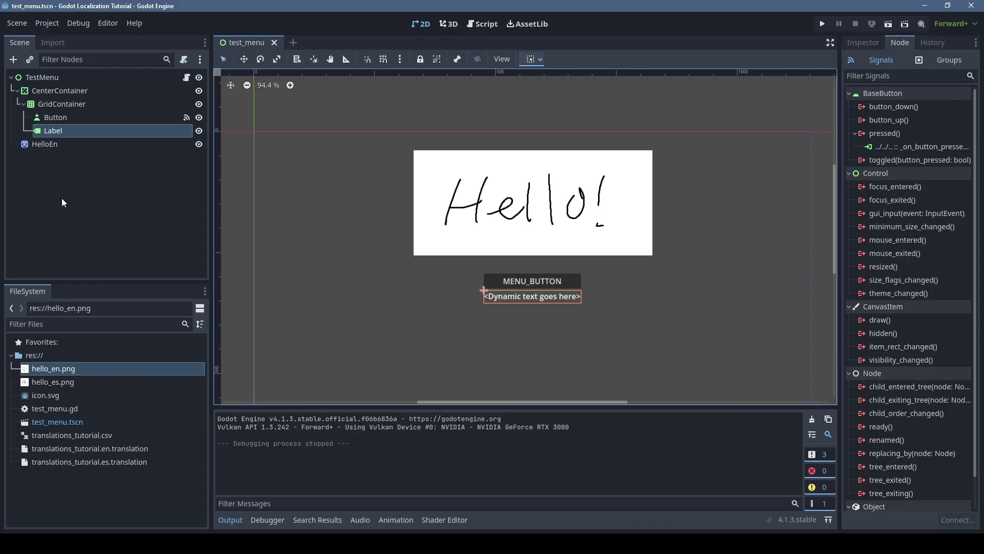
In Godot's project settings, add hello_en.png as a resource in the localization remaps.
left_click(47, 23)
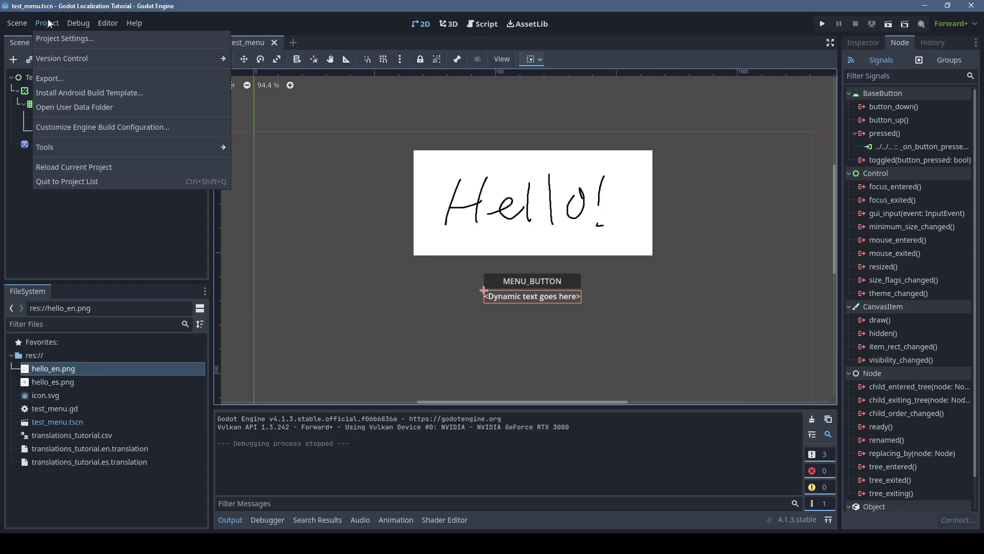
left_click(57, 35)
left_click(376, 110)
left_click(341, 128)
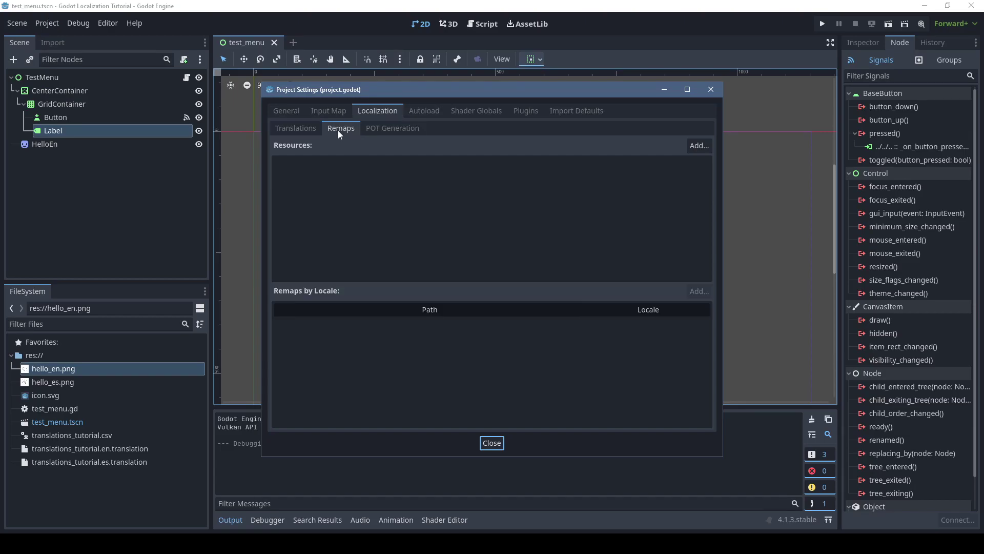
left_click(700, 145)
double_click(334, 156)
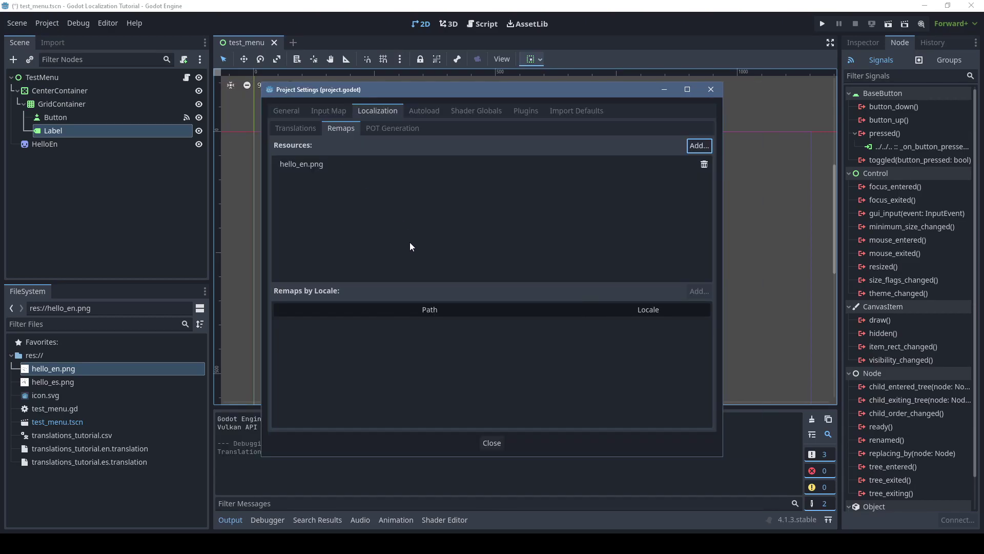
Add hello_es.png as a remap by locale for the hello_en.png resource.
left_click(334, 167)
left_click(693, 291)
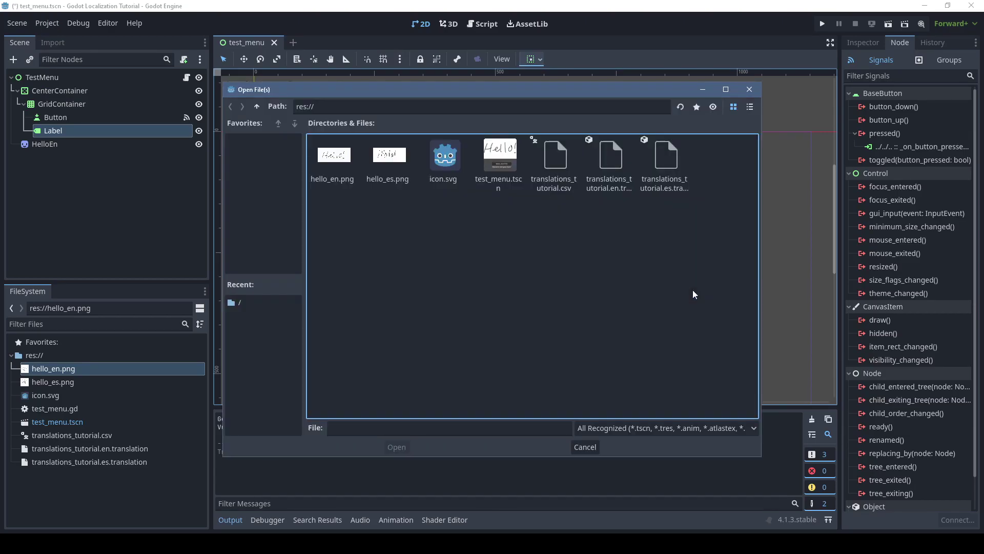
double_click(388, 155)
Set the locale of the hello_es.png remap to Spanish [es] and close the project settings.
left_click(650, 324)
scroll(487, 267, "down", 15)
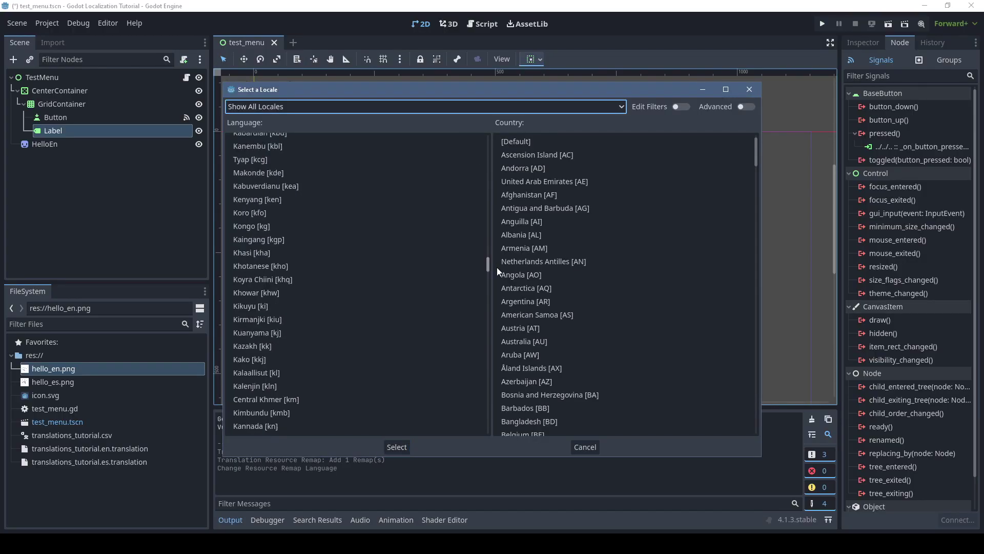
left_click_drag(497, 266, 497, 366)
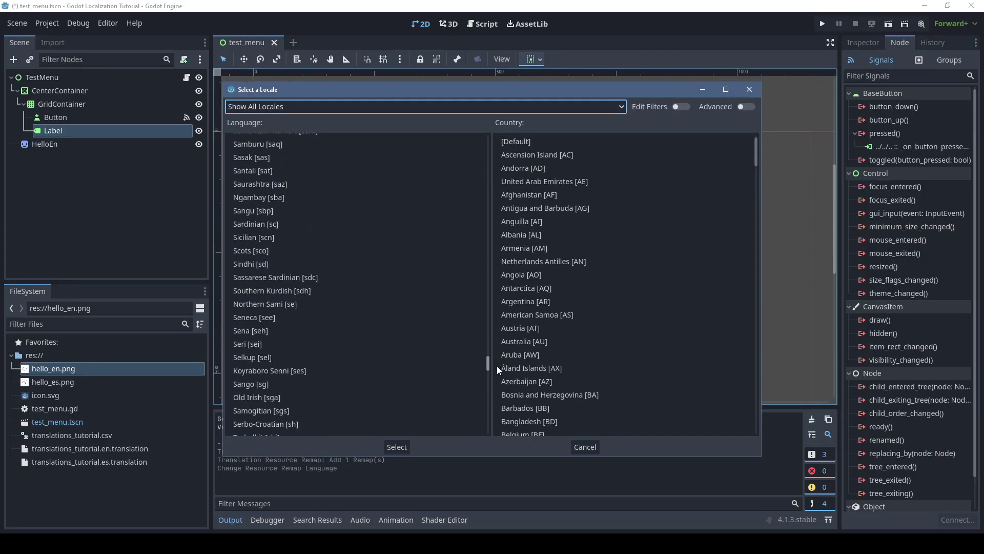
left_click(384, 204)
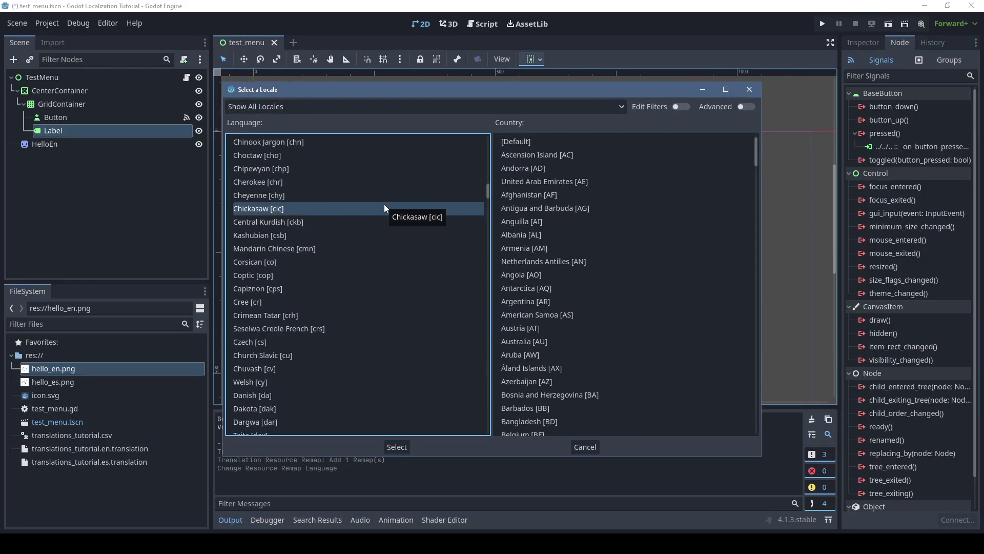
type("sp")
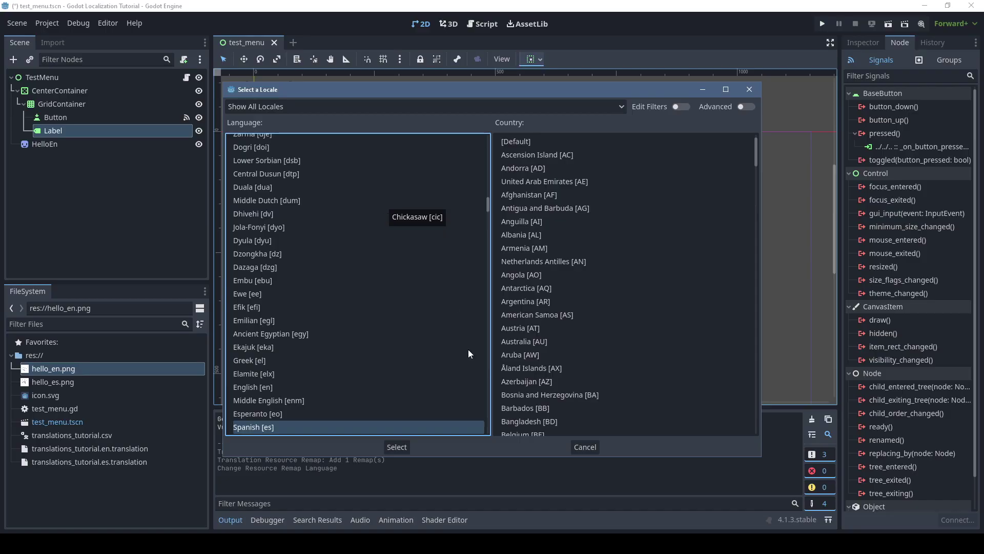
left_click(390, 445)
left_click(491, 445)
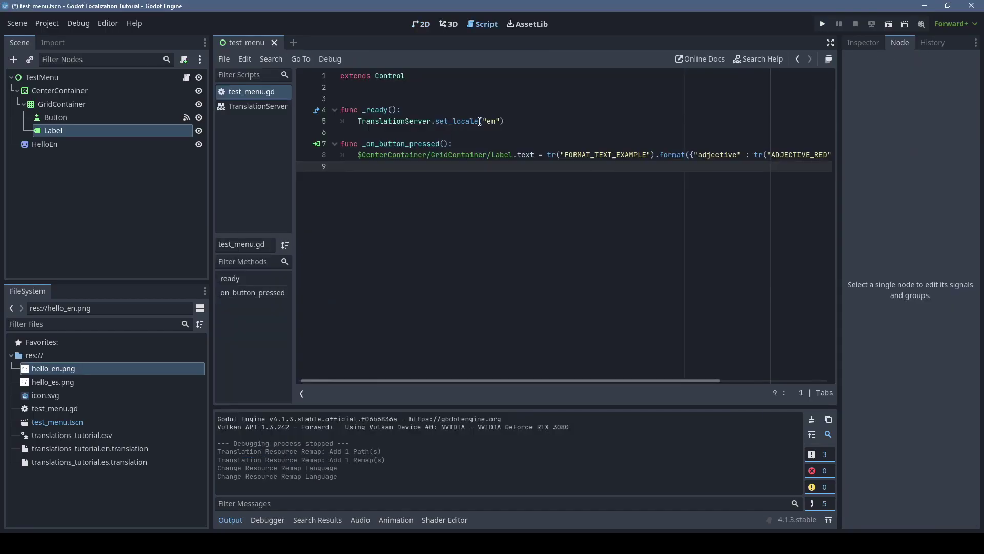
Change the locale in the _ready function of test_menu.gd to "es" and run the project.
left_click_drag(491, 121, 495, 120)
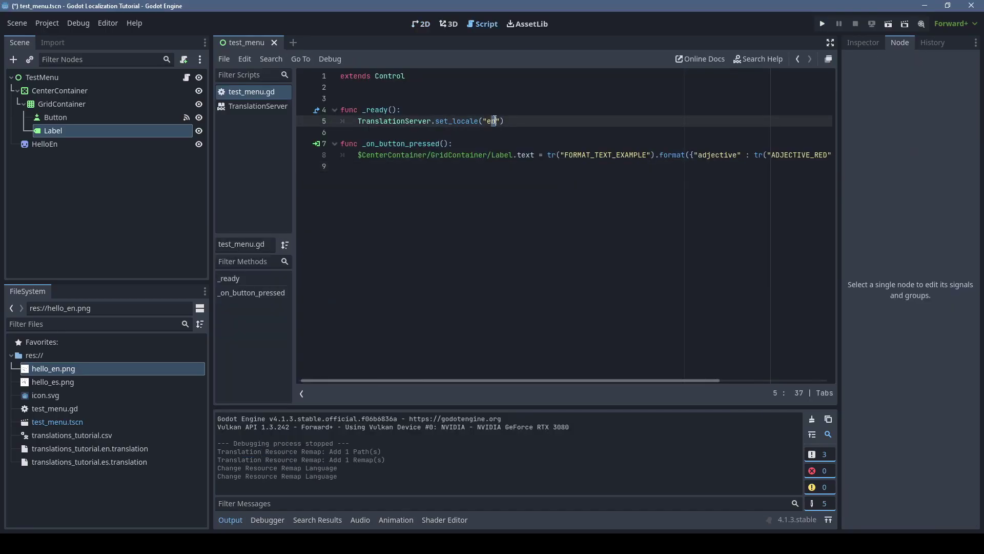
key("F5")
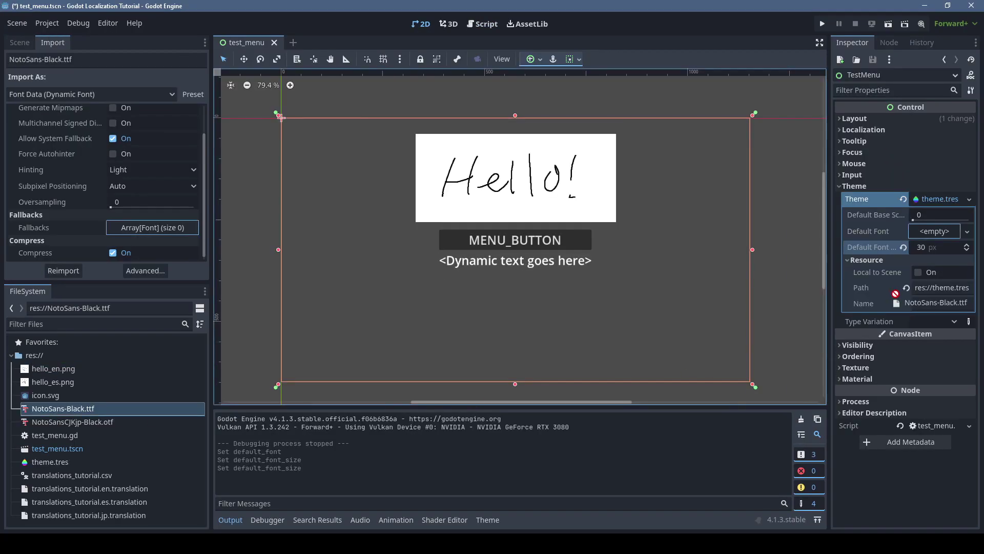
Assign NotoSans-Black.ttf as the default font of the TestMenu theme, run the project, and close the game window.
left_click_drag(895, 294, 936, 239)
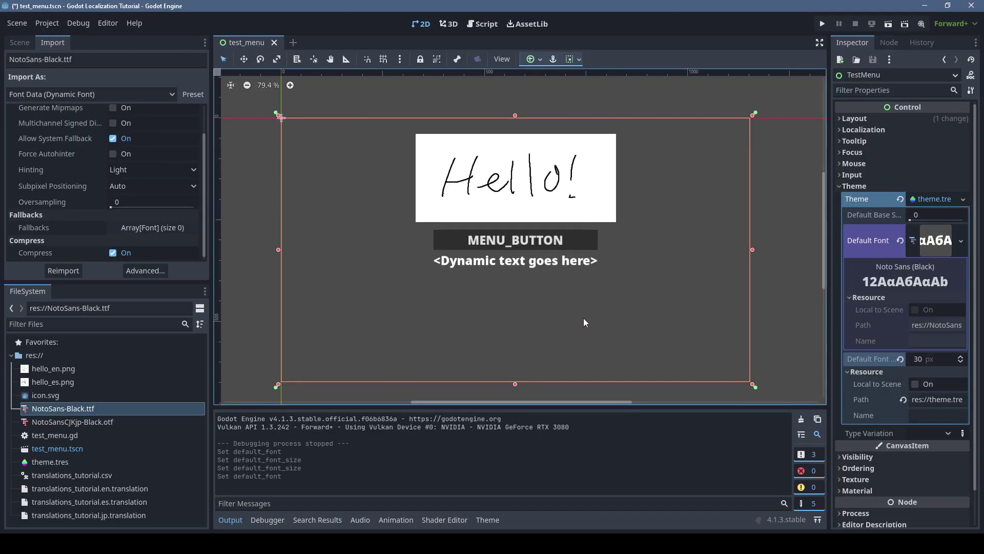
left_click(822, 24)
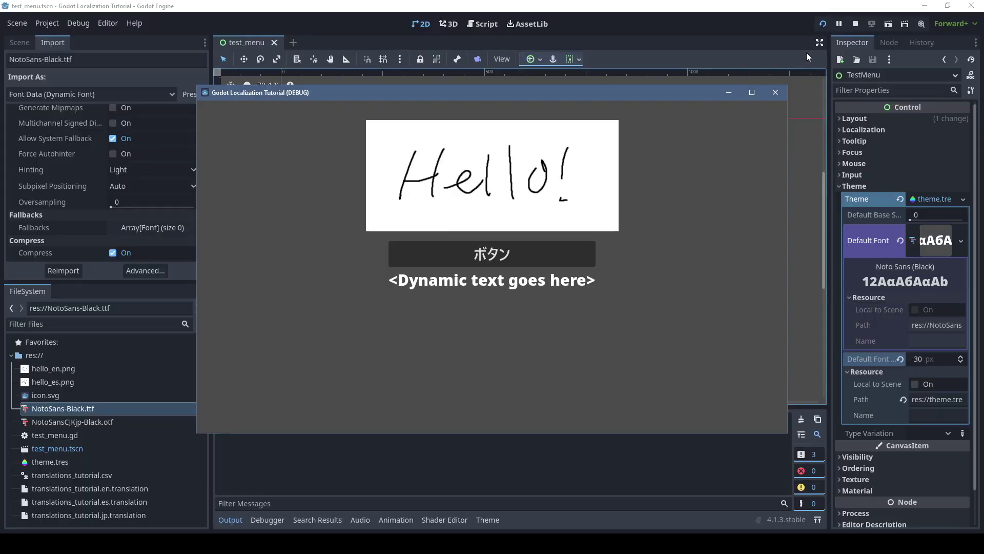
left_click(778, 93)
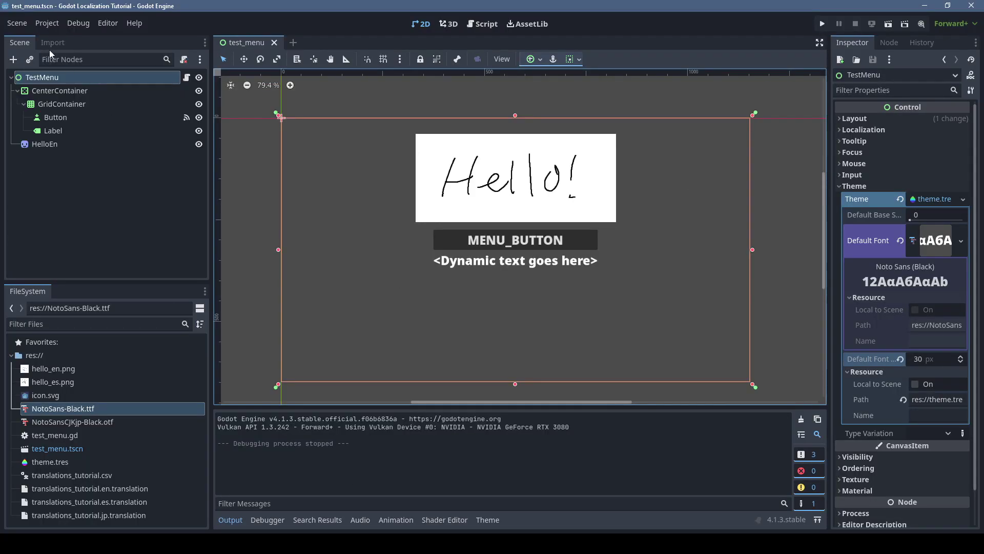
Add one empty element to the Fallbacks array in the import settings of NotoSans-Black.ttf.
left_click(52, 43)
left_click(153, 236)
scroll(149, 233, "down", 1)
left_click(145, 231)
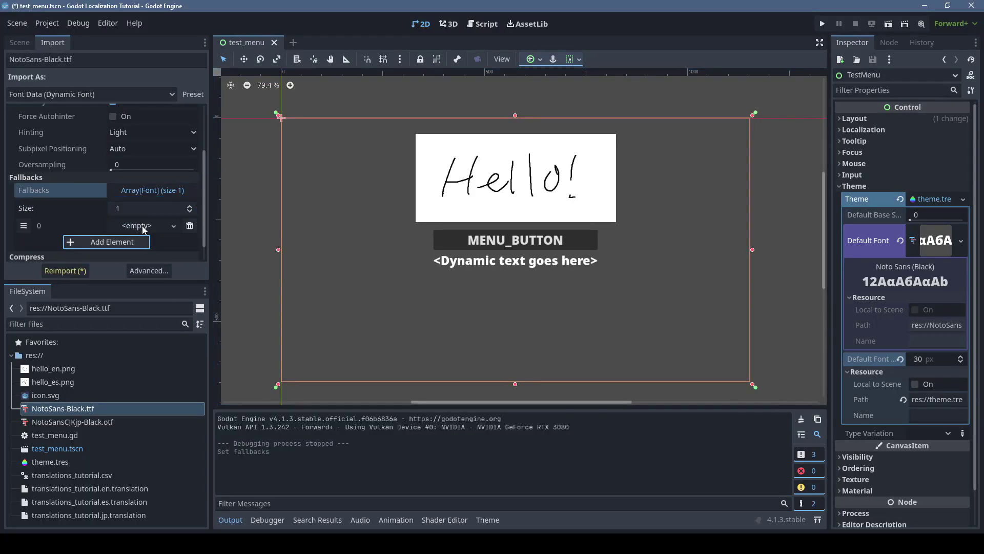
Load NotoSansCJKjp-Black.otf into the empty fallback slot of NotoSans-Black.ttf, reimport the font, and run the project.
scroll(145, 230, "down", 1)
left_click(174, 209)
left_click(135, 274)
left_click(392, 237)
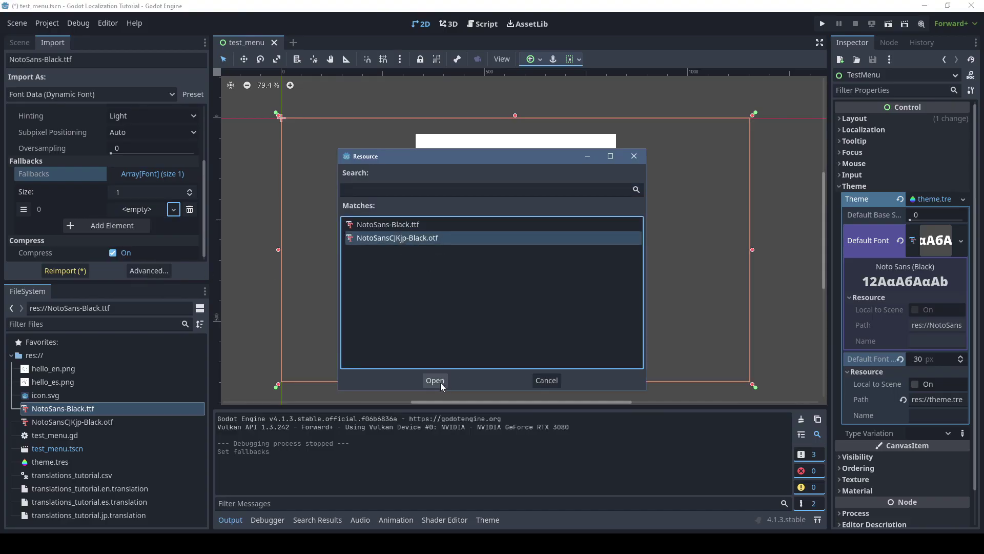
left_click(435, 379)
key("F5")
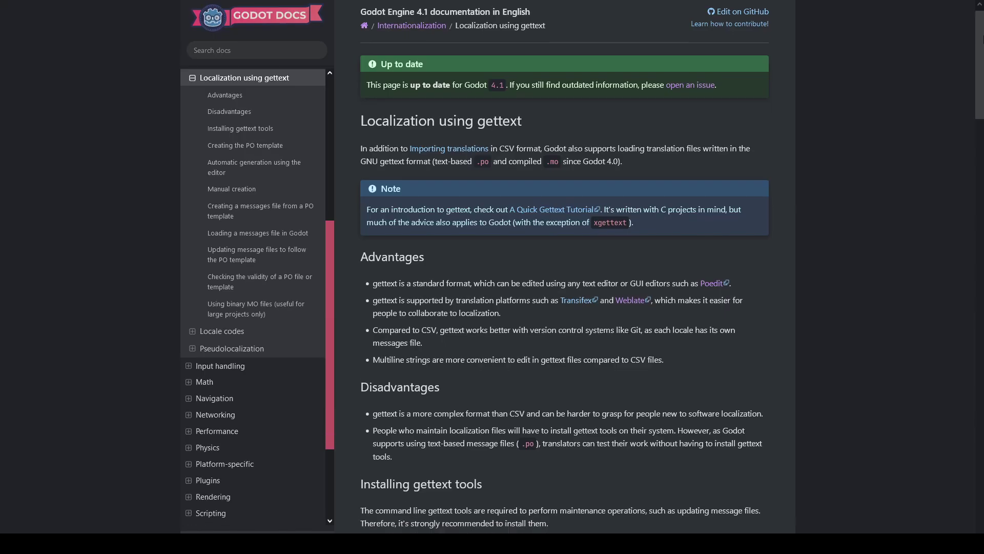
scroll(564, 277, "down", 8)
scroll(884, 383, "down", 20)
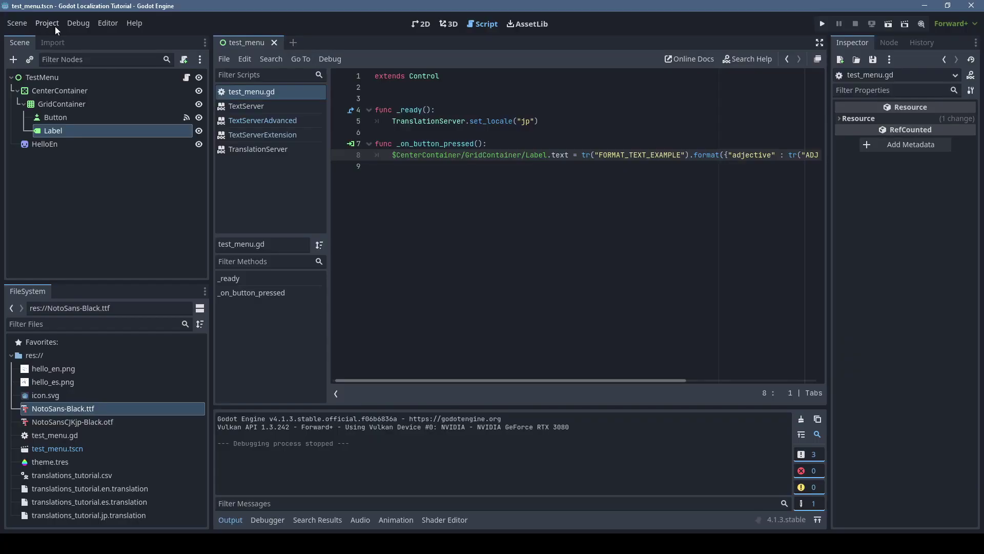
In the project's localization settings, add test_menu.tscn to the files used for POT generation.
left_click(54, 26)
left_click(54, 38)
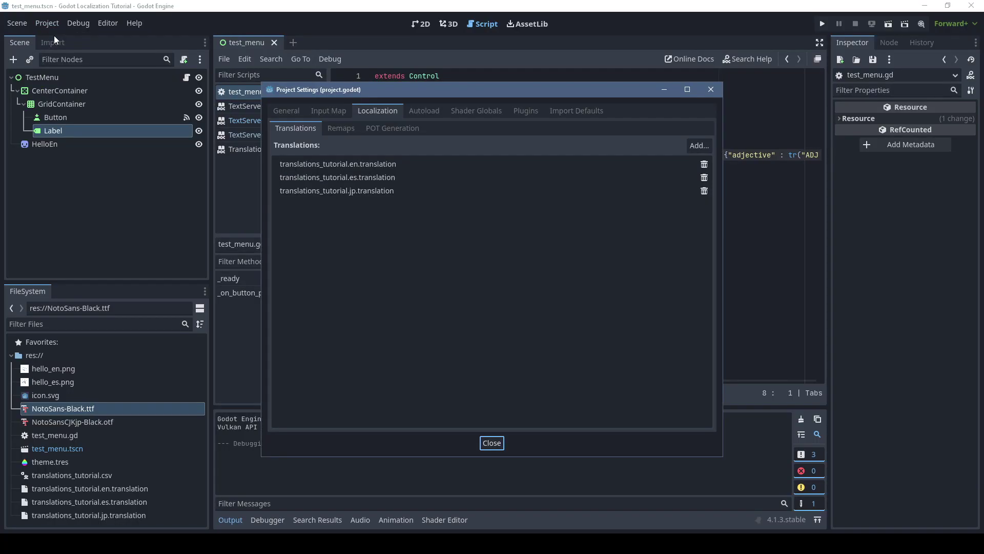
left_click(385, 129)
left_click(638, 145)
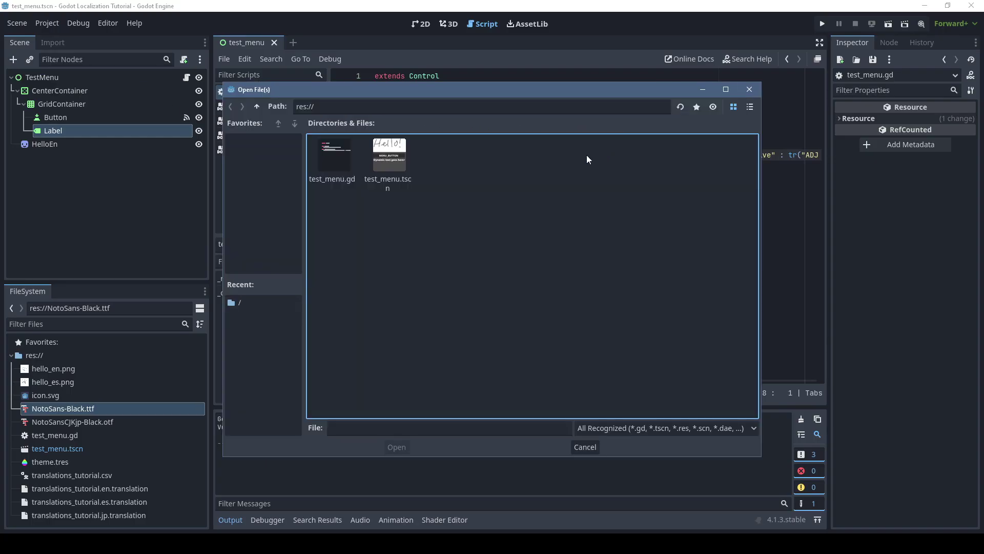
double_click(396, 162)
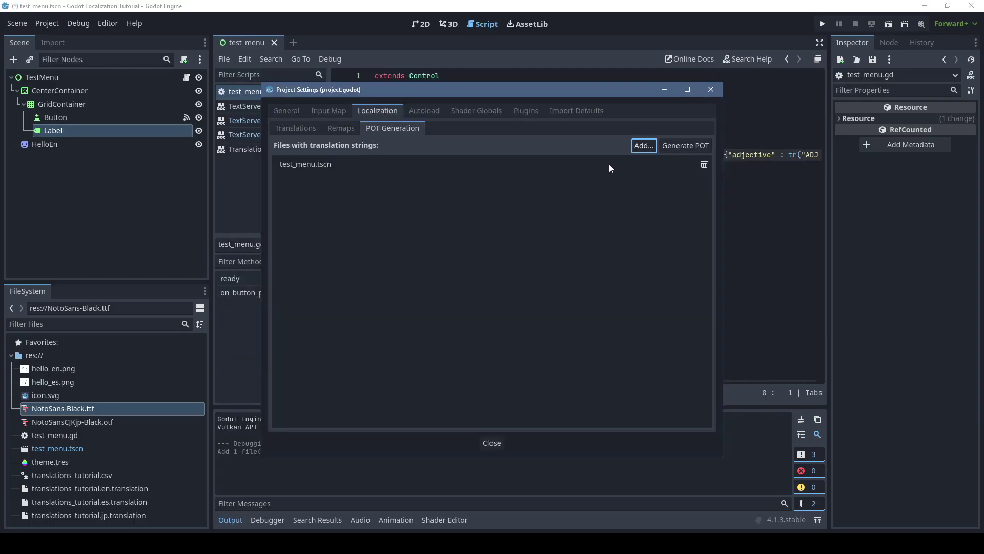
Add test_menu.gd to the files with translation strings and generate the template file test.pot.
left_click(644, 145)
double_click(343, 163)
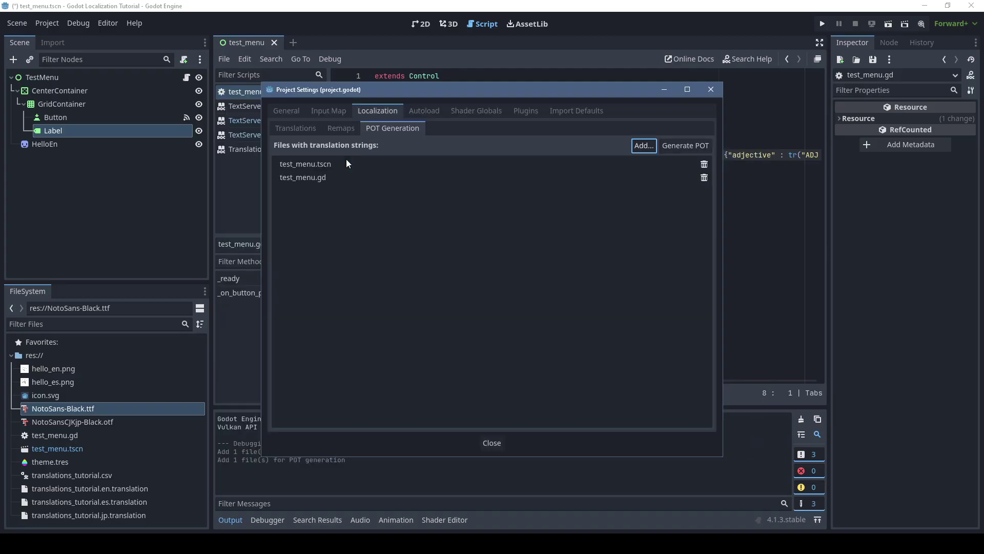
left_click(681, 145)
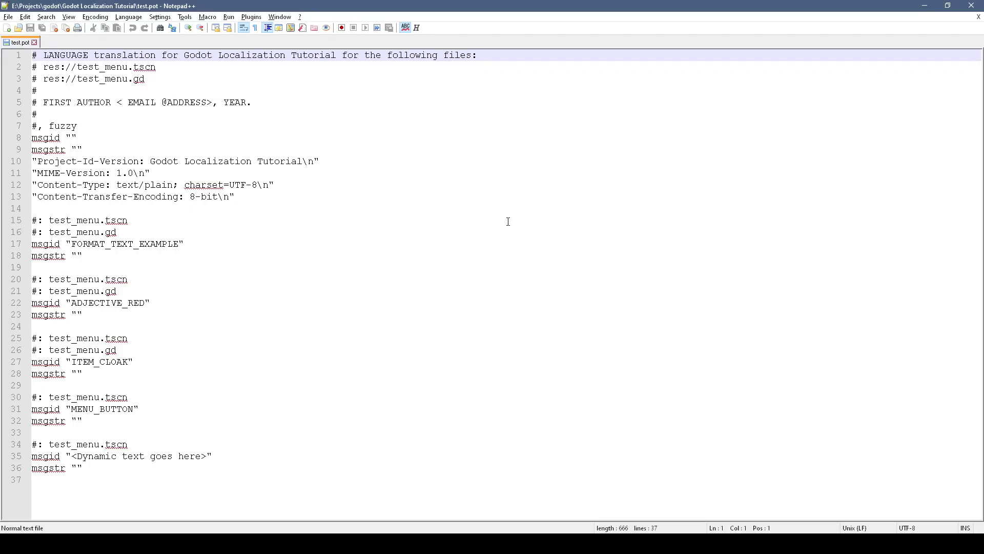
In Notepad++, save a version of test.pot under the file name test_jp.po.
left_click(6, 17)
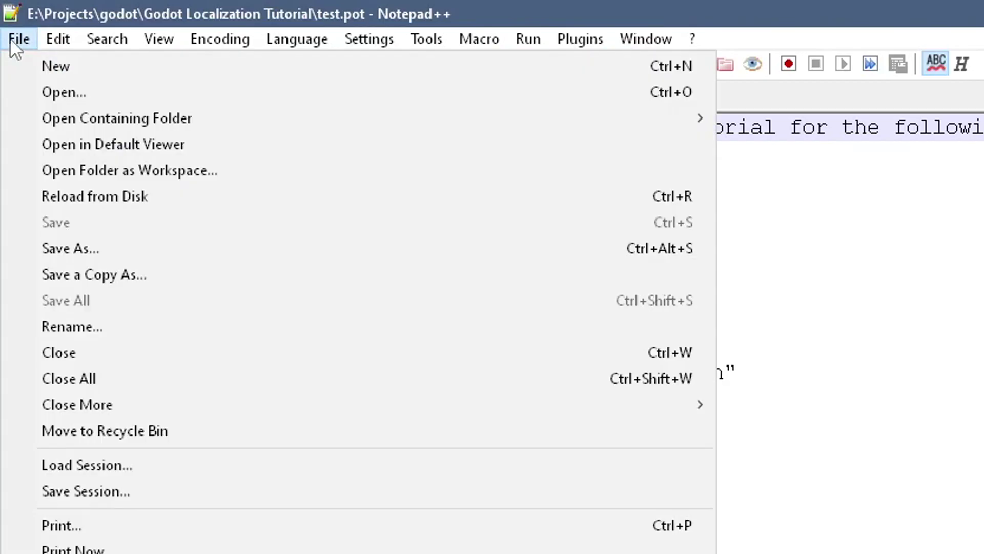
left_click(68, 111)
type("test_jp.p")
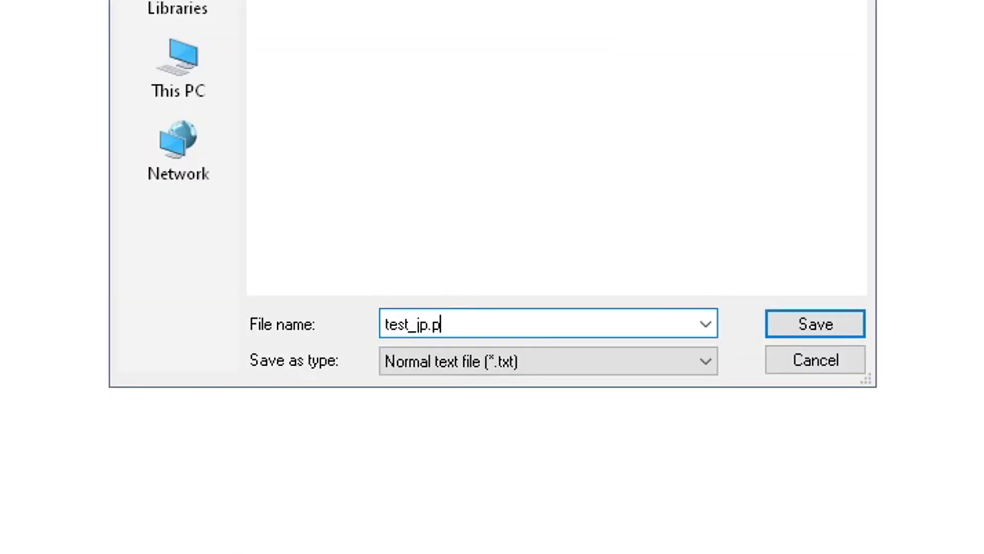
type("o")
key("Return")
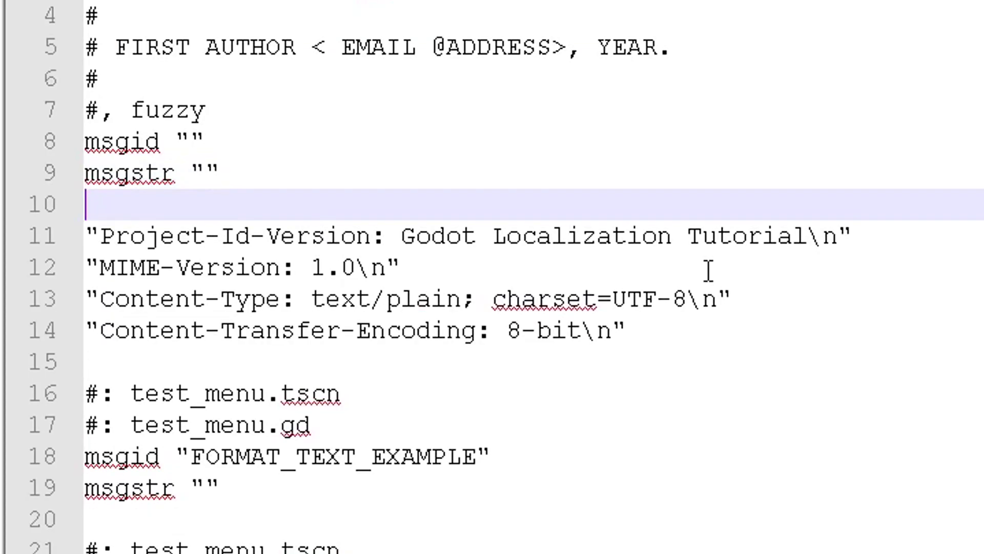
Add a Language header for jp below the first msgstr, and translate "<Dynamic text goes here>" as "<Pretend this is Japanese>".
type("\"Language: j")
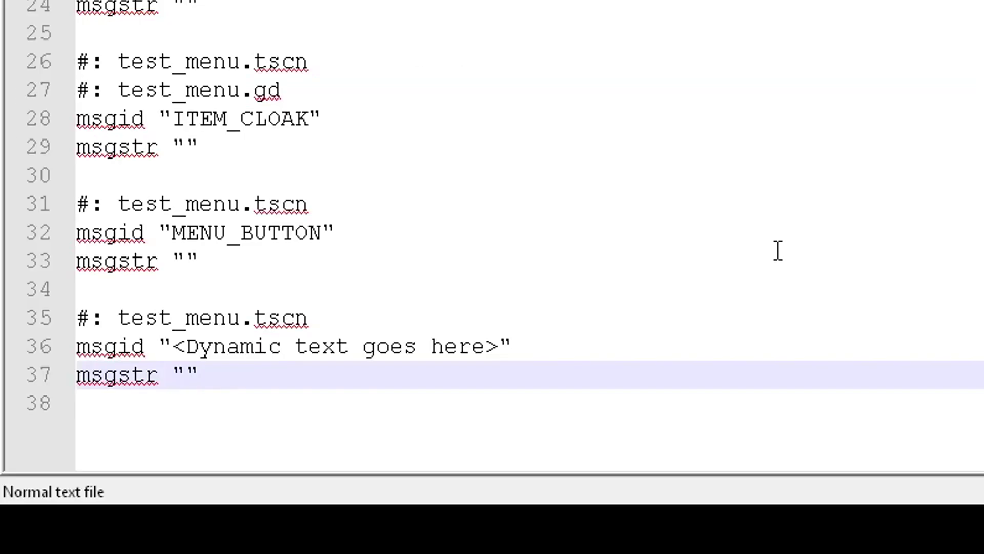
type("<Pretend this is")
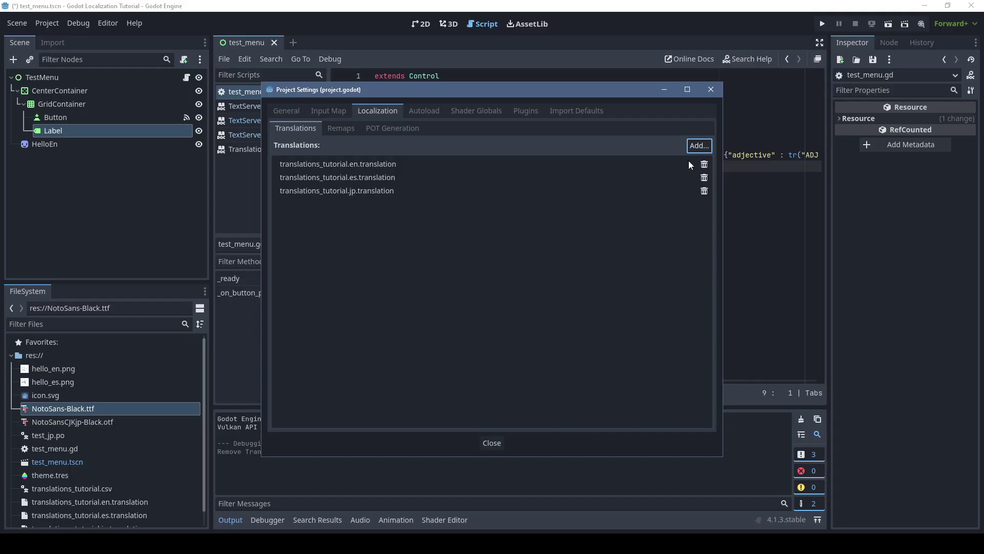
In Godot, add test_jp.po to the project's translations, close the project settings, and run the project.
left_click(698, 146)
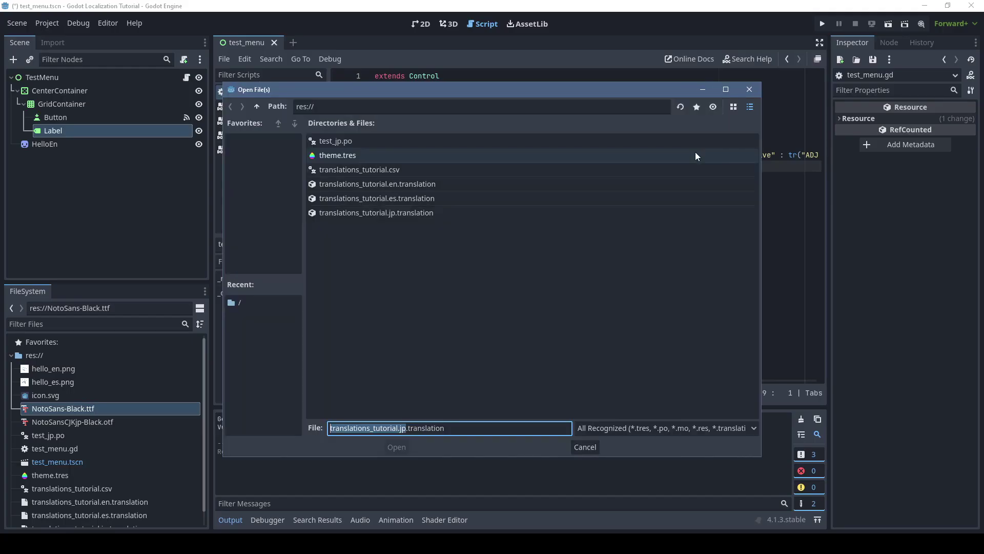
double_click(345, 150)
left_click(492, 442)
left_click(823, 22)
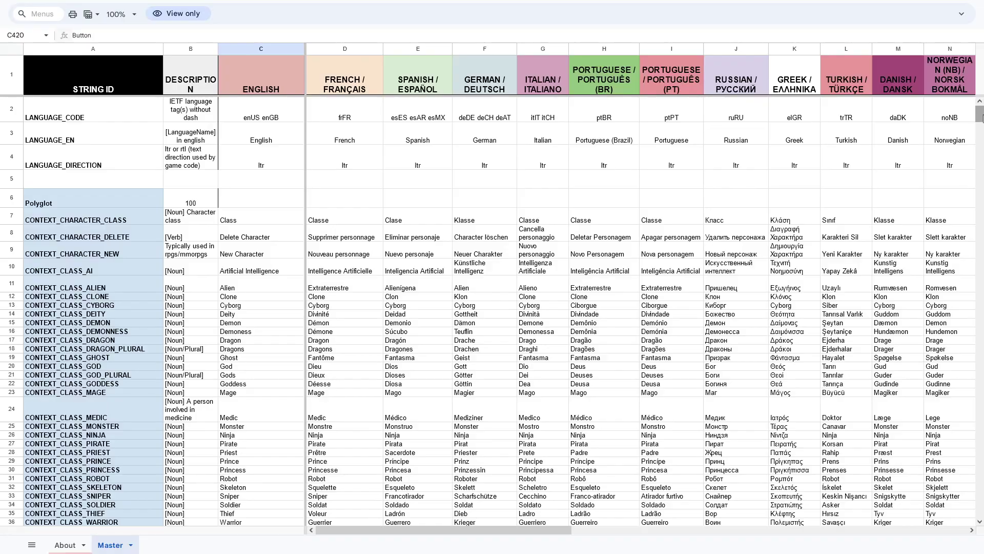
scroll(492, 307, "down", 10)
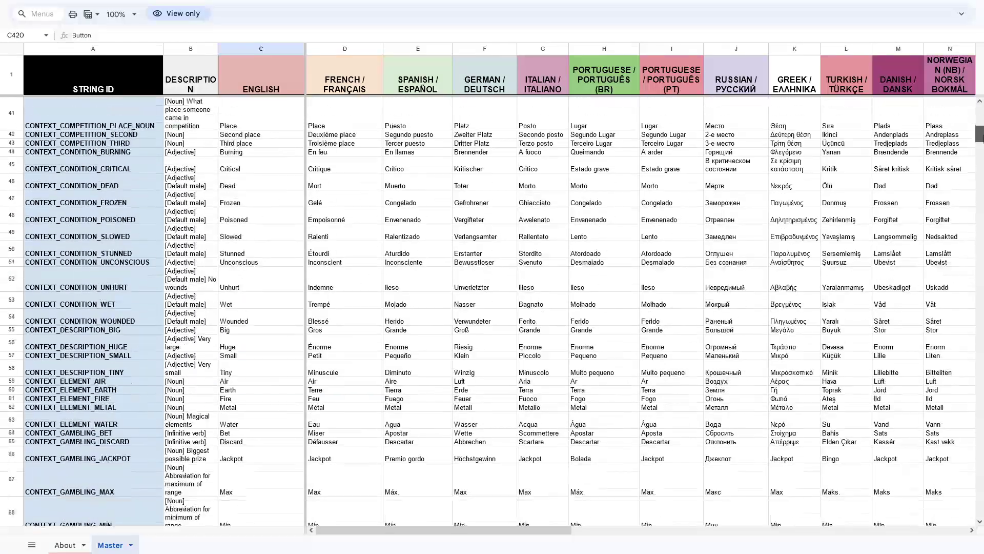
Examine the Master sheet of the Polyglot spreadsheet, comparing its string IDs, language codes and translations across the language columns.
scroll(492, 307, "down", 20)
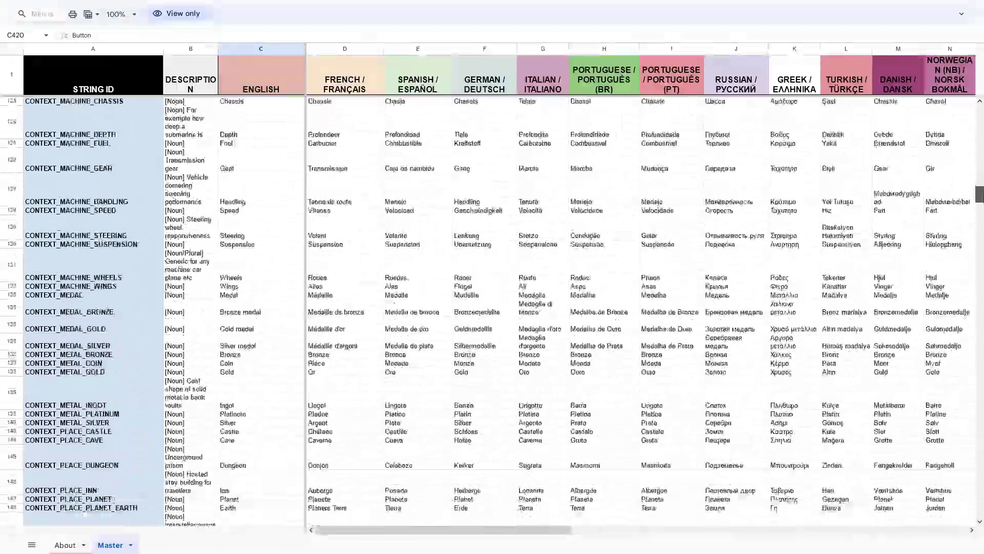
scroll(492, 307, "down", 20)
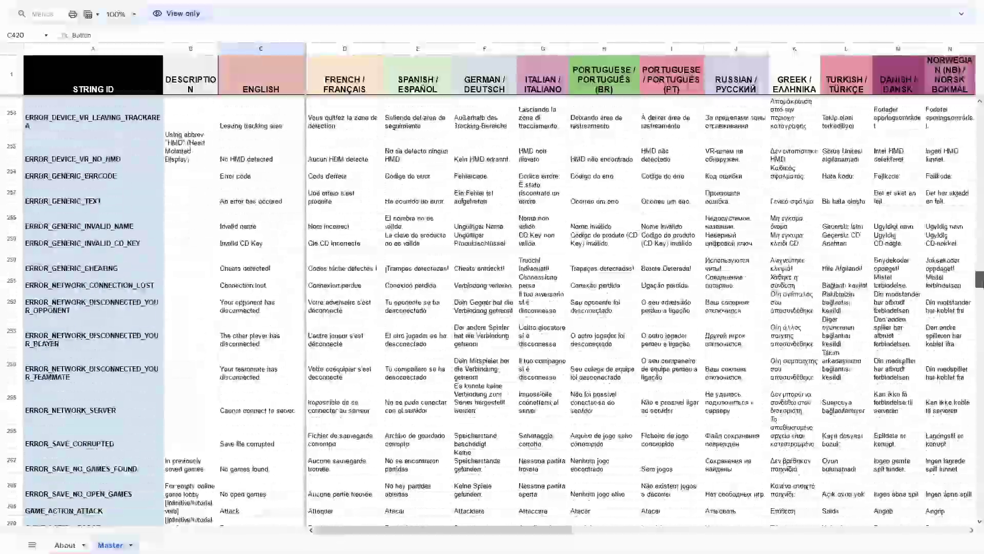
scroll(492, 308, "down", 20)
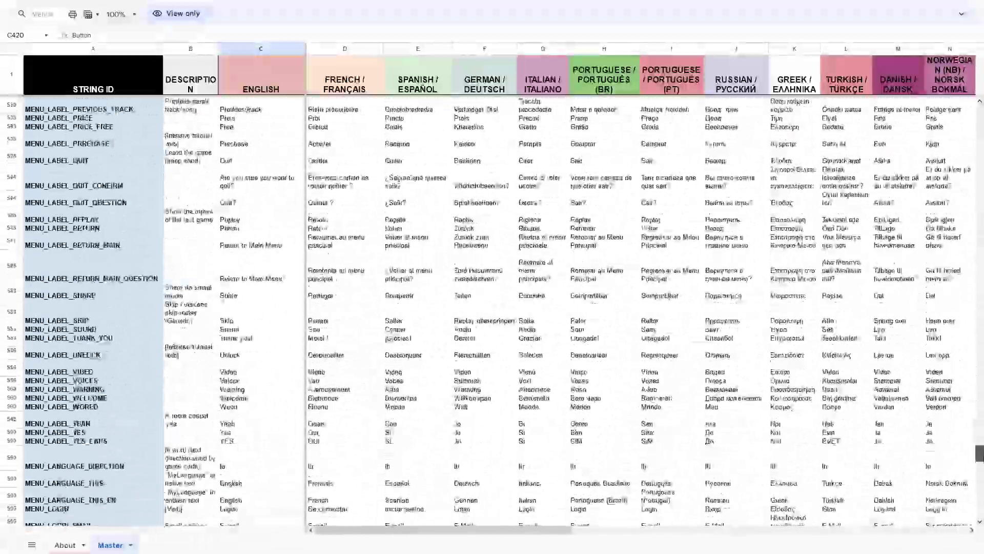
scroll(492, 307, "down", 10)
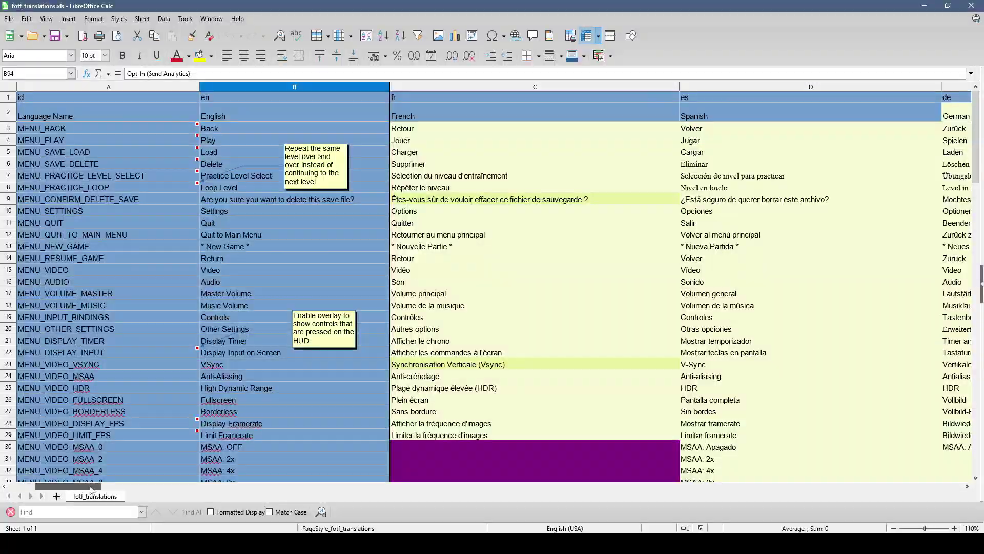
left_click_drag(154, 487, 818, 490)
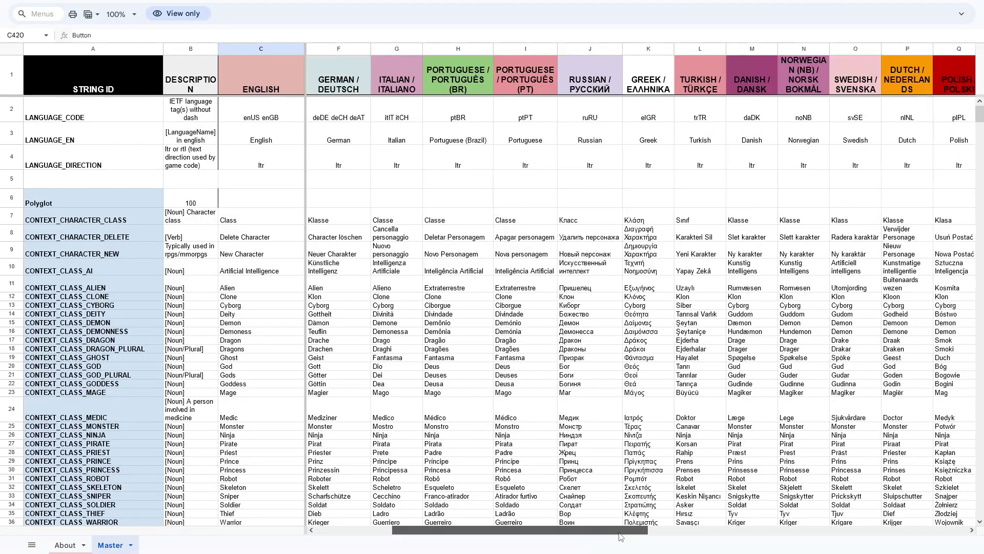
scroll(706, 541, "right", 5)
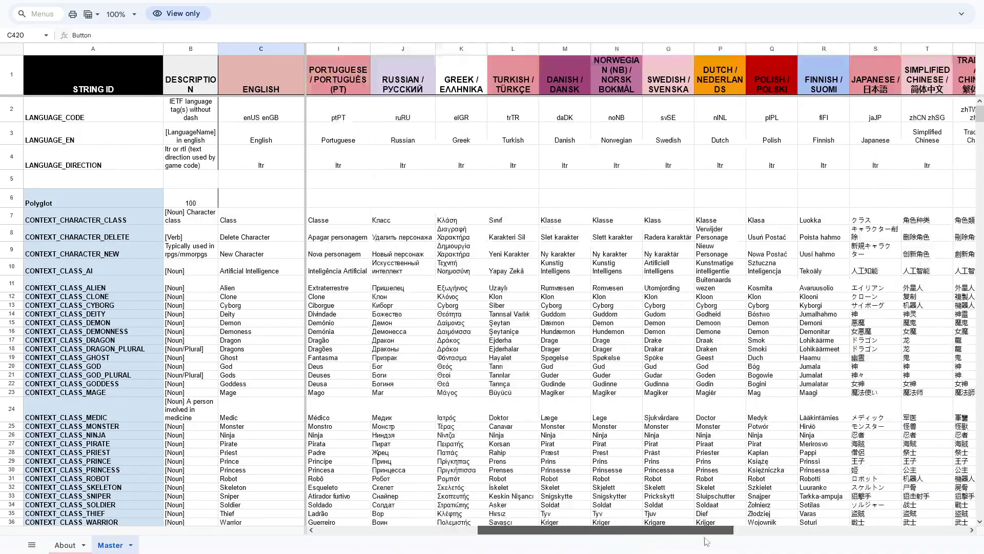
scroll(707, 541, "right", 8)
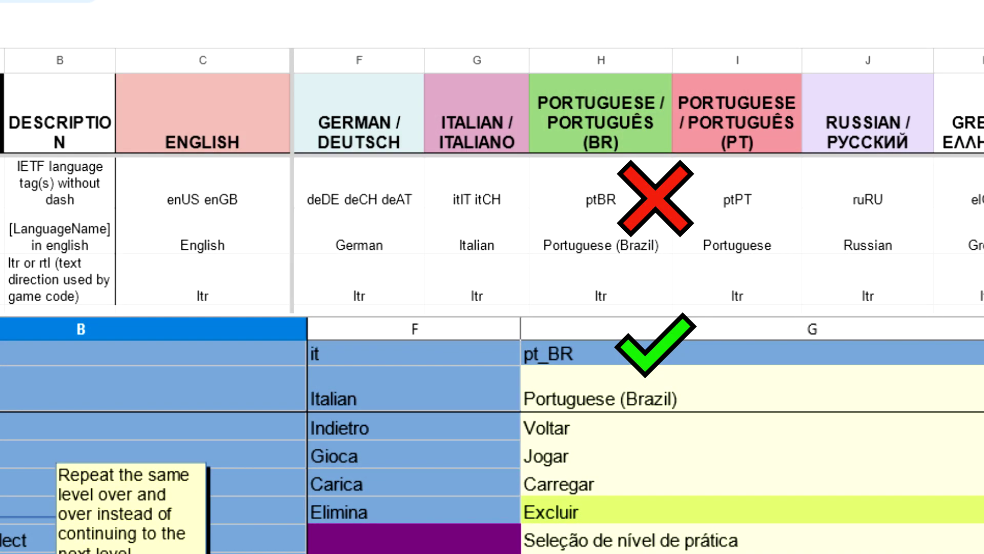
left_click_drag(497, 160, 556, 160)
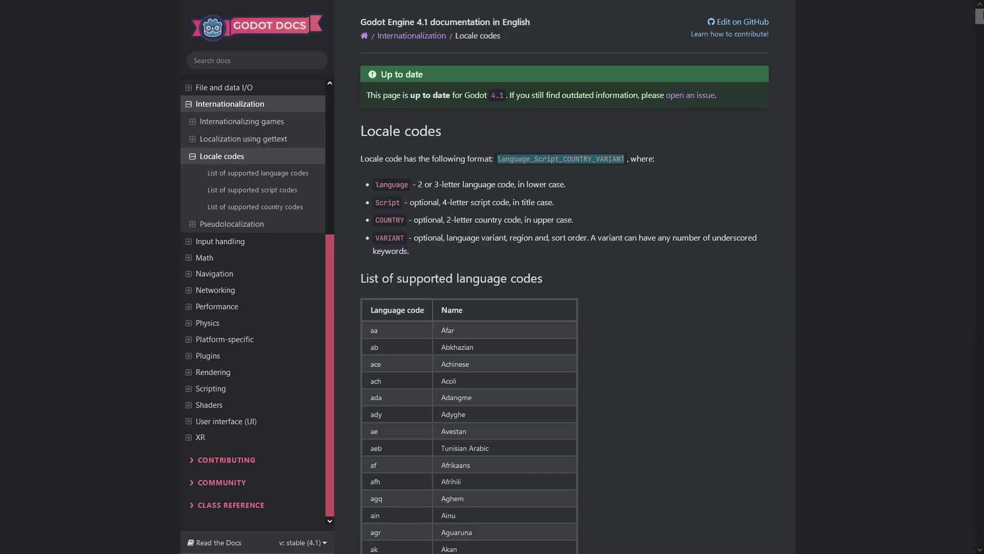
left_click_drag(983, 15, 983, 361)
scroll(578, 277, "down", 20)
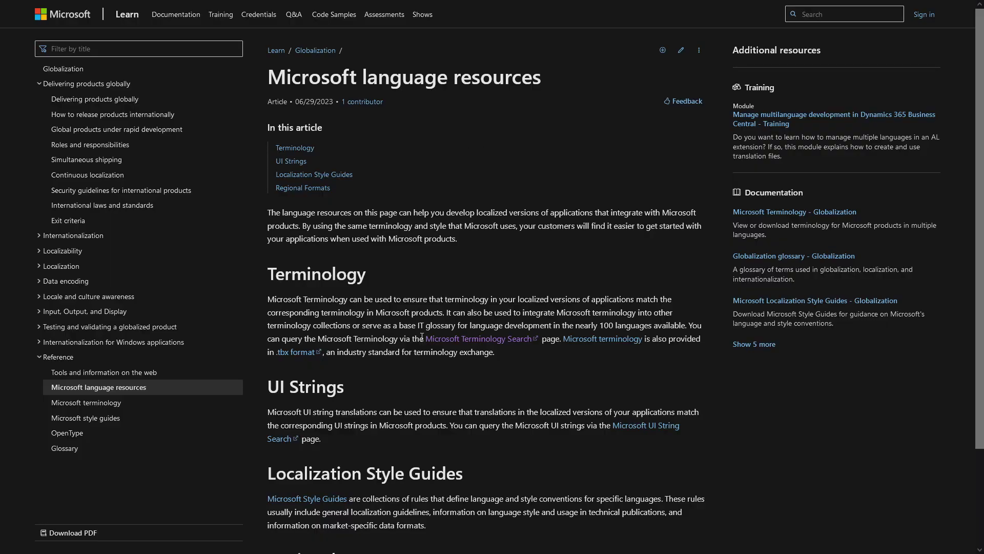
Open Microsoft Terminology Search from the Microsoft language resources page and search the source terms for "quit".
left_click(529, 339)
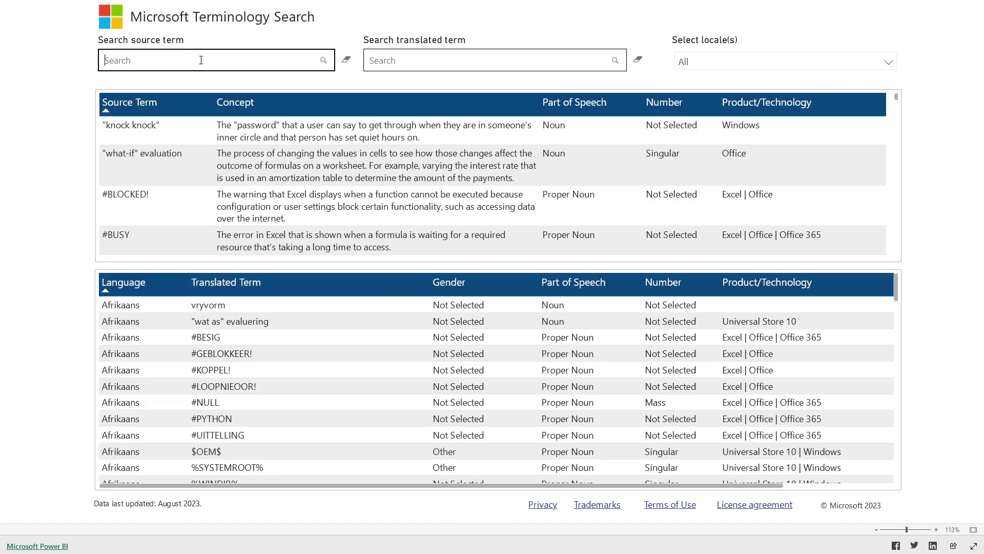
type("quit")
key("Return")
Select the noun "quit" described as a command for exiting the program, and review its translated terms across the listed languages.
scroll(164, 148, "down", 2)
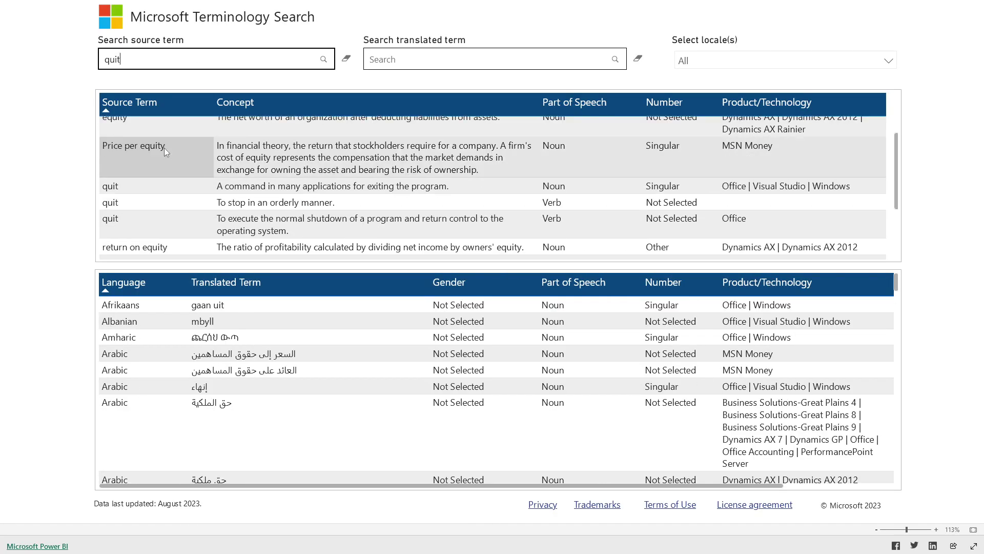
left_click(195, 183)
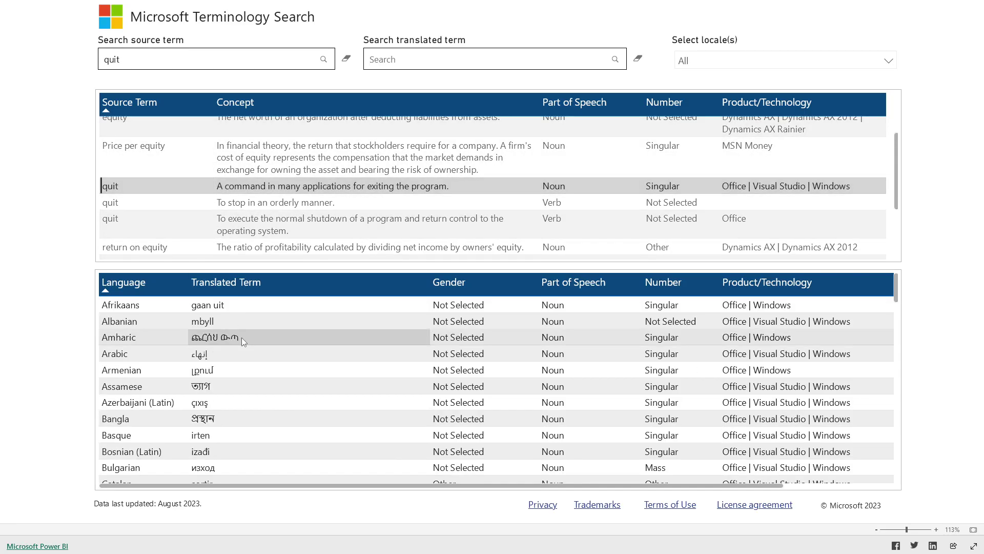
scroll(242, 346, "down", 4)
scroll(242, 346, "down", 12)
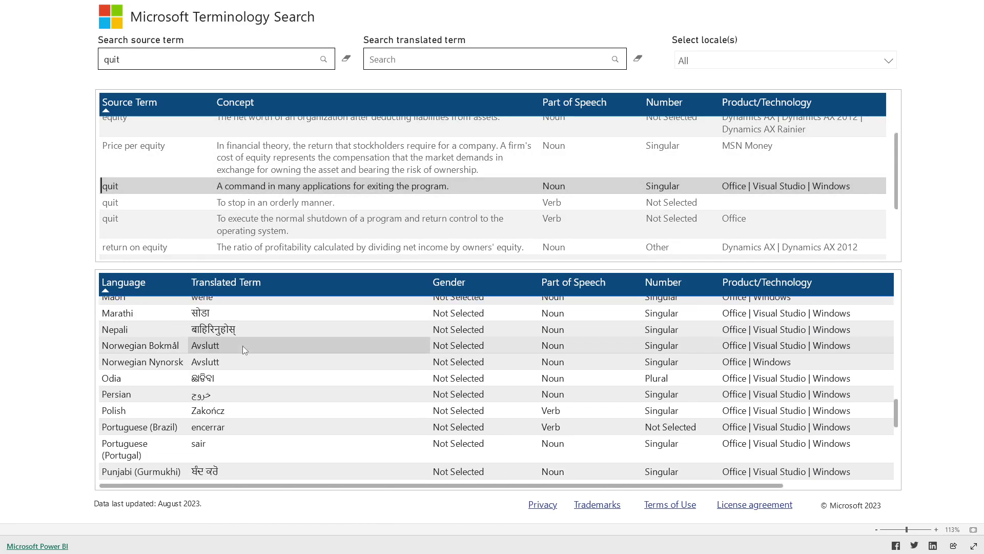